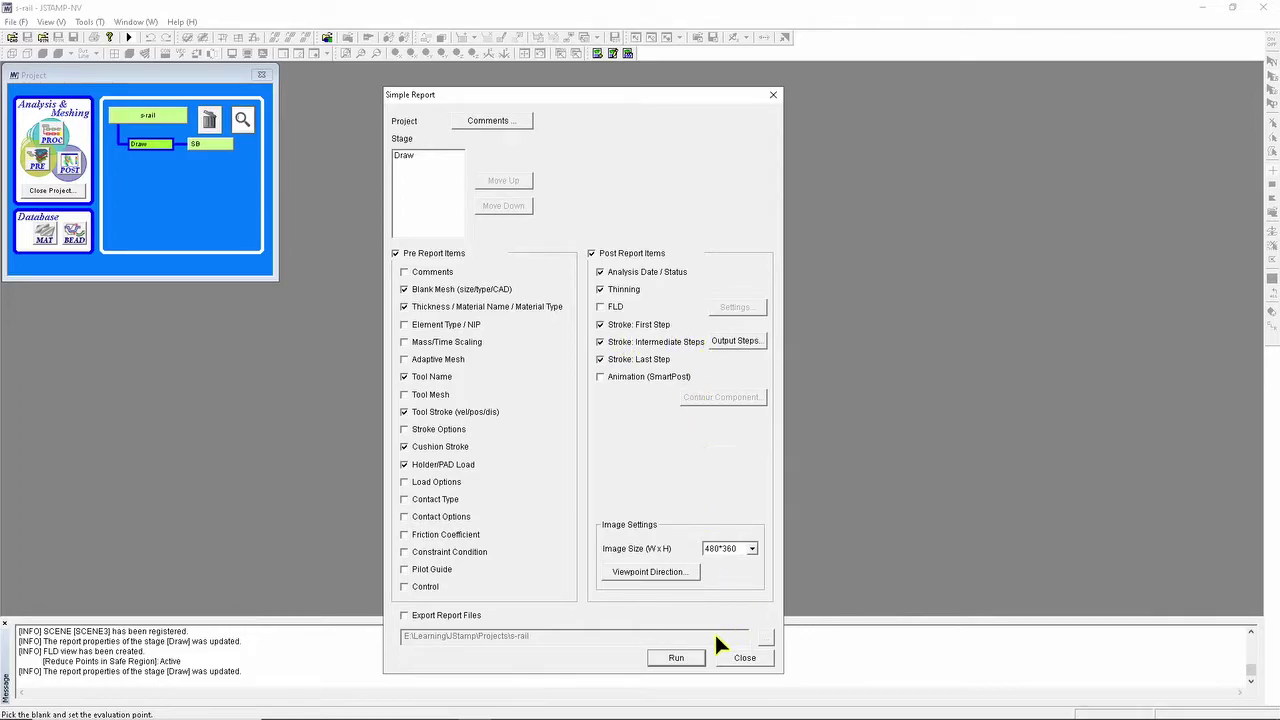
Generate the simple report for the Draw stage, review its stroke images through the final step, and close the report
click(689, 657)
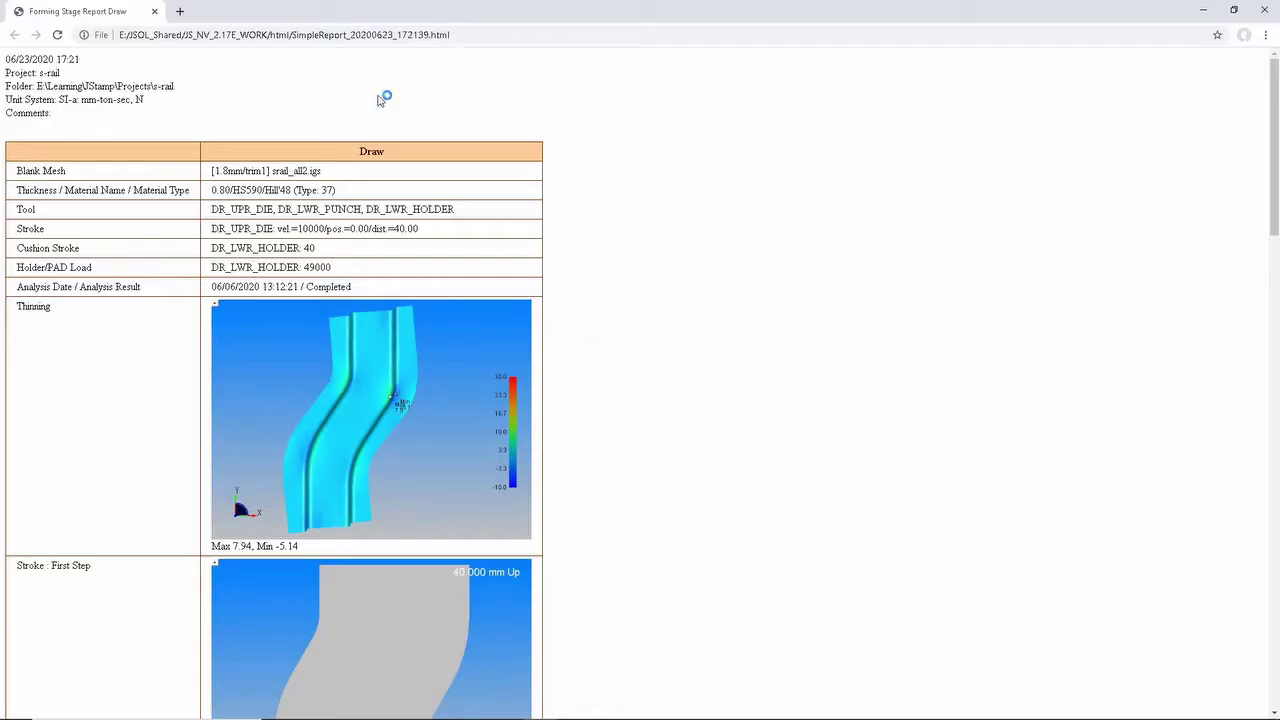
scroll(612, 222, down, 5)
scroll(606, 214, down, 15)
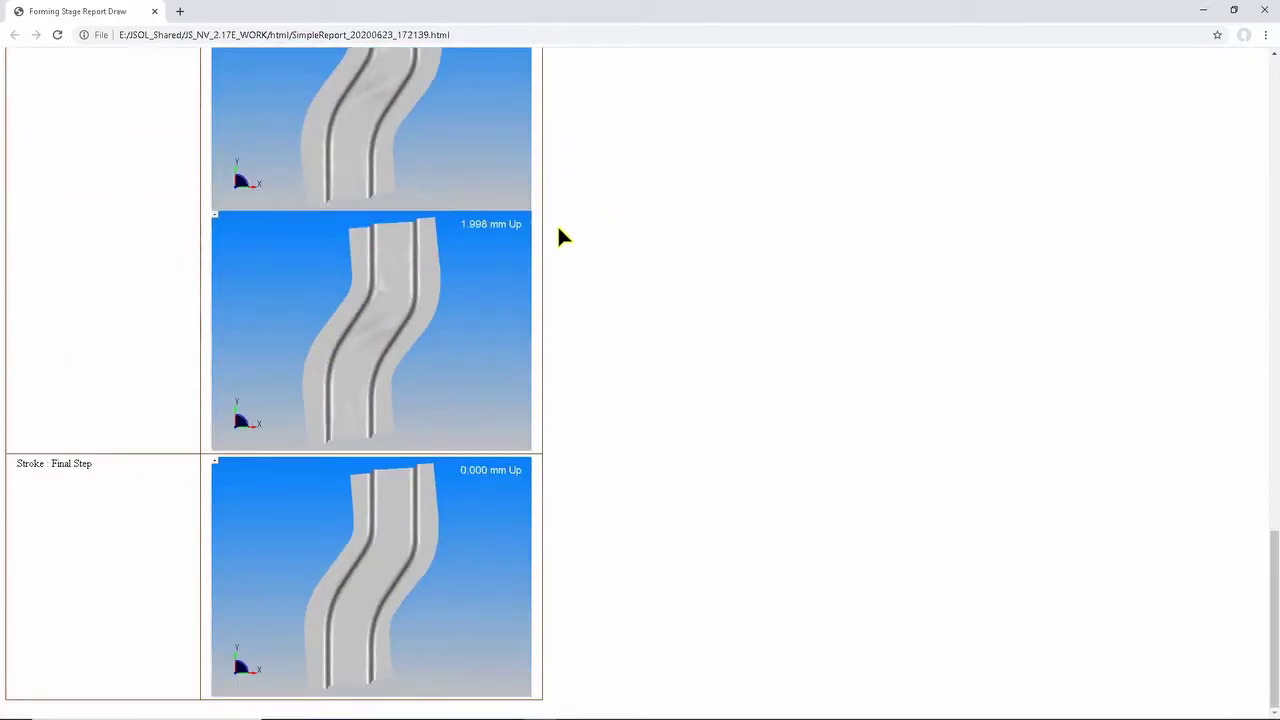
scroll(337, 534, up, 7)
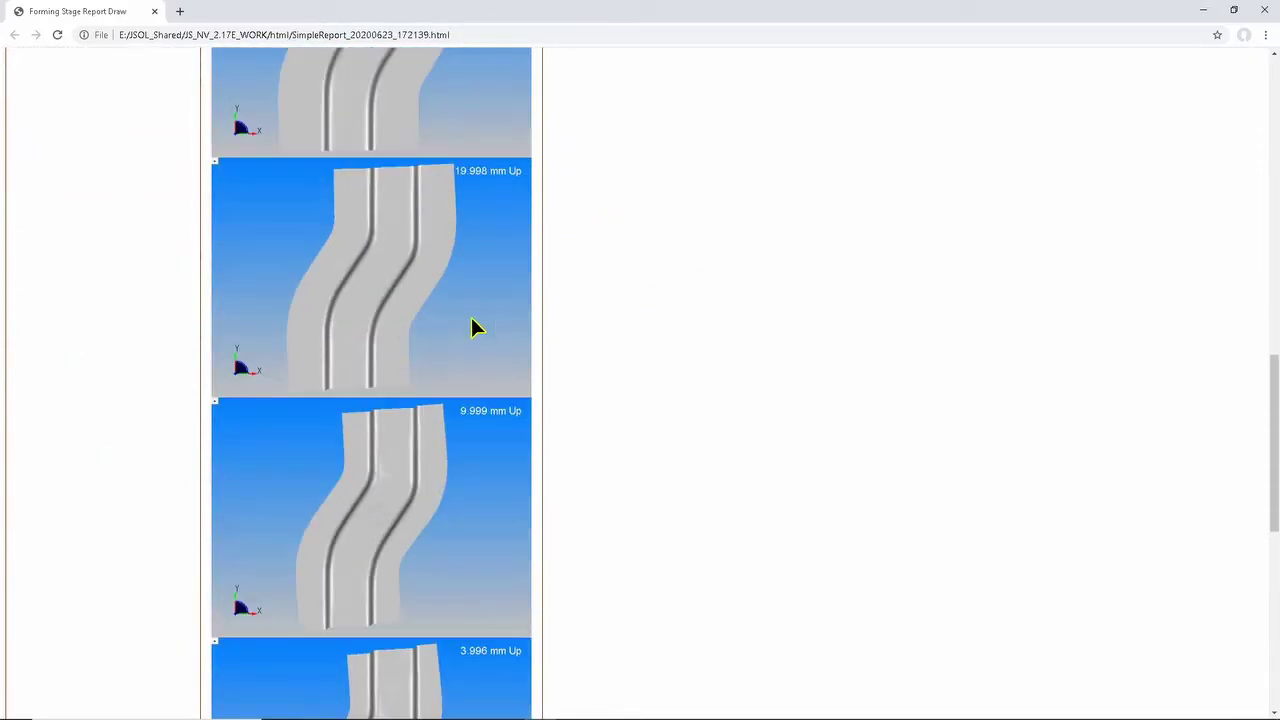
scroll(552, 309, up, 6)
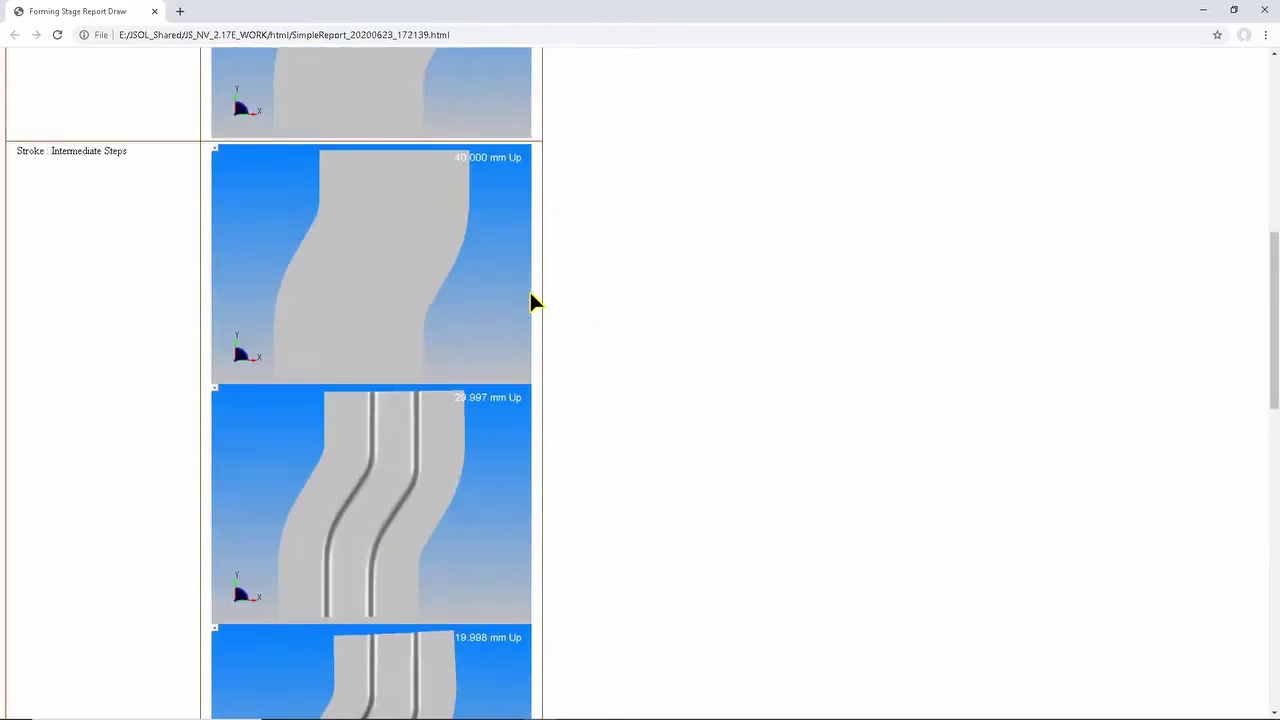
click(1265, 10)
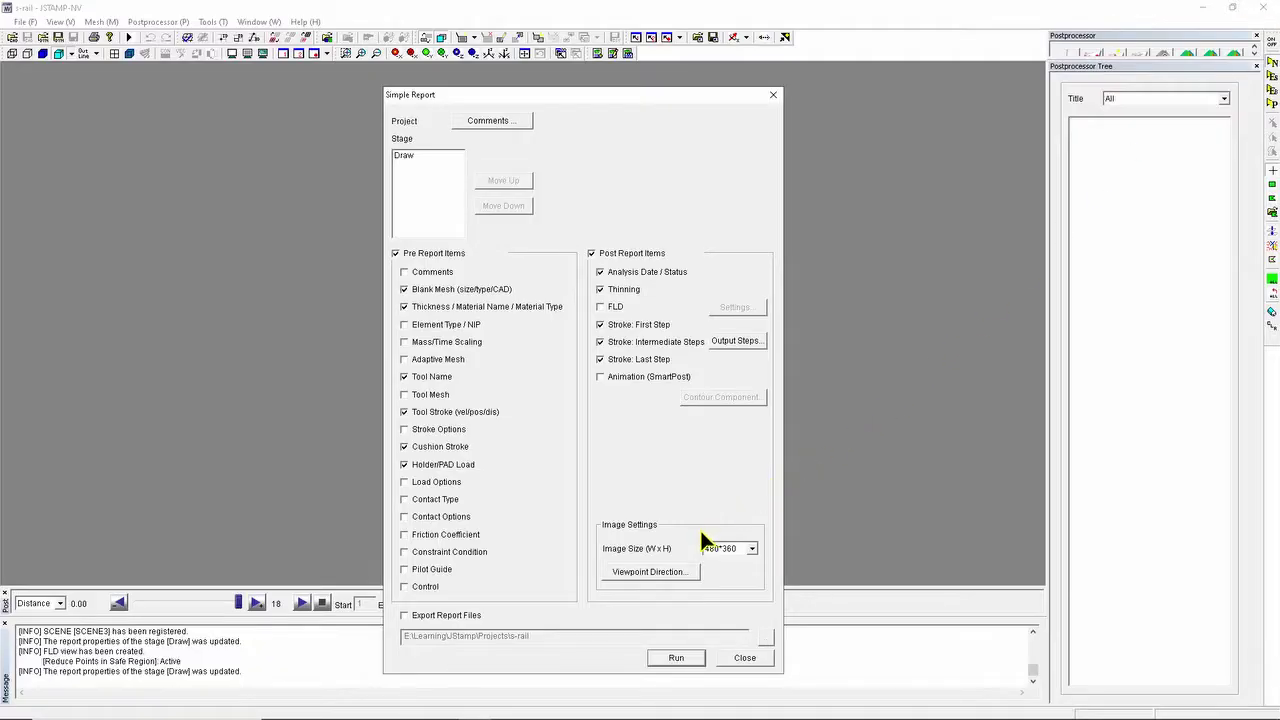
Set the report images' viewpoint direction for the Draw stage to (-1, 1, -1)
click(687, 572)
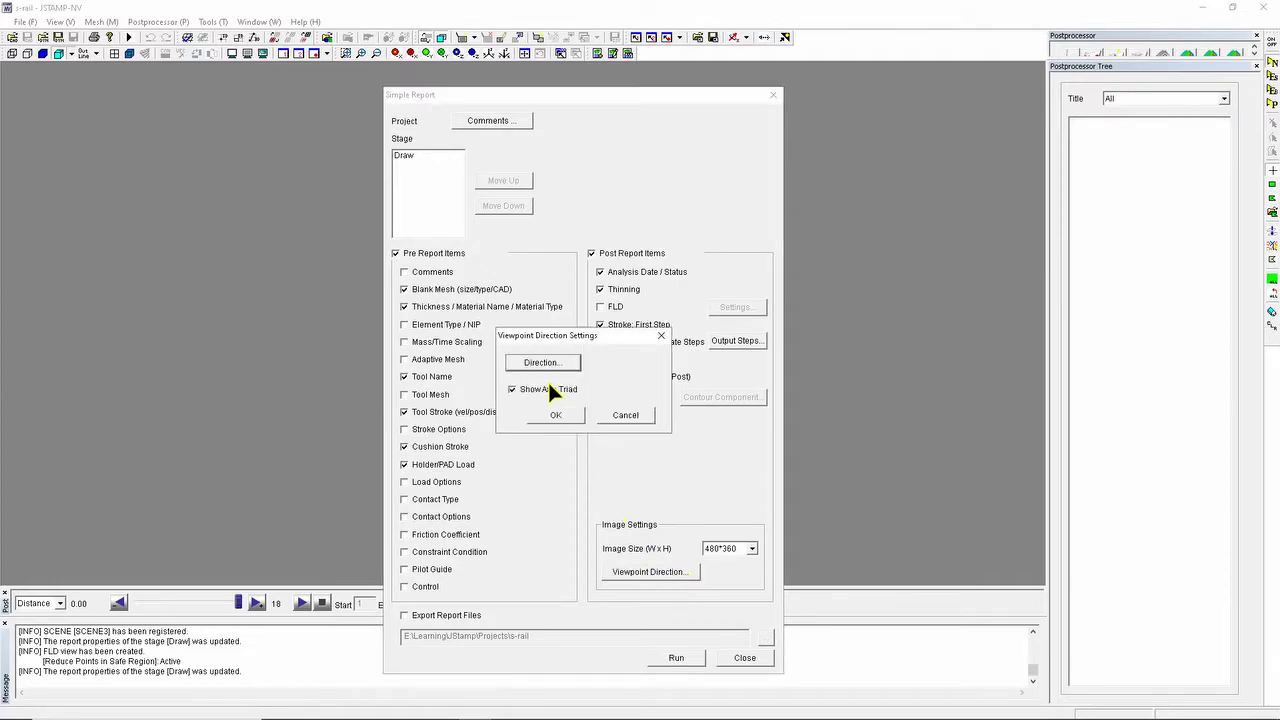
click(544, 363)
click(550, 323)
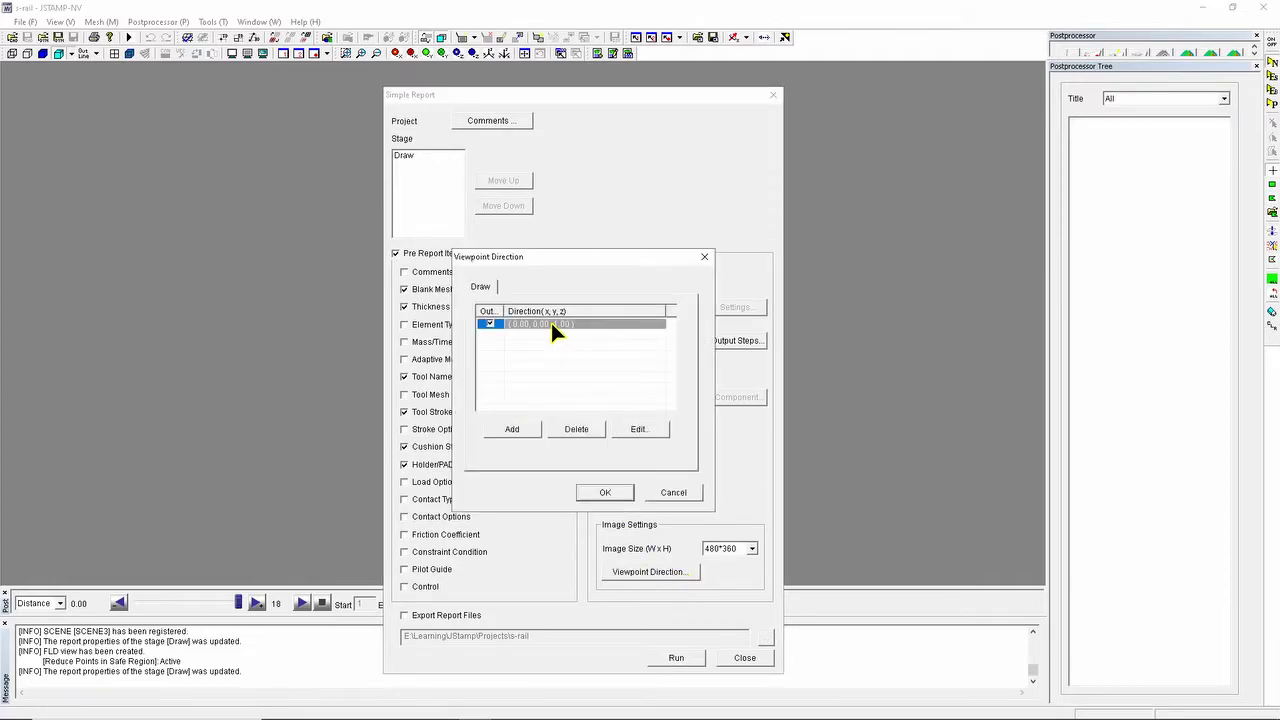
click(653, 424)
click(463, 410)
double_click(522, 429)
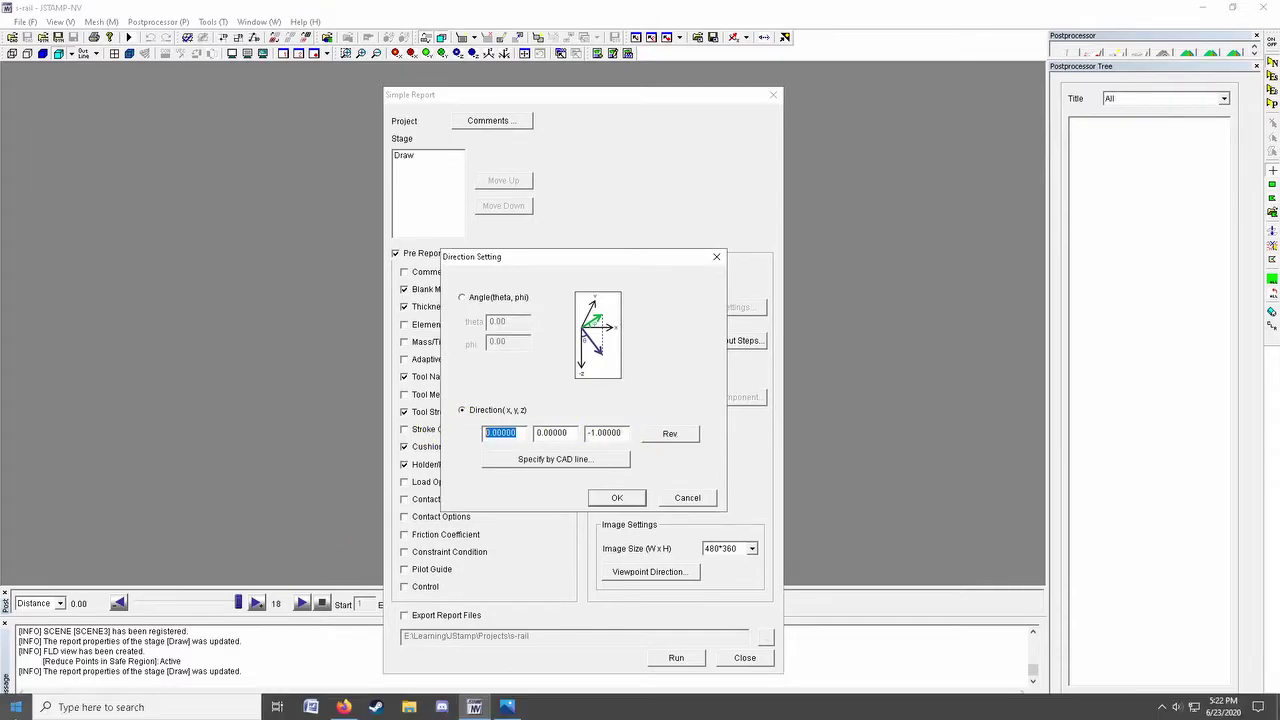
text(-1)
key(Tab)
text(1)
key(Tab)
text(-1)
click(606, 498)
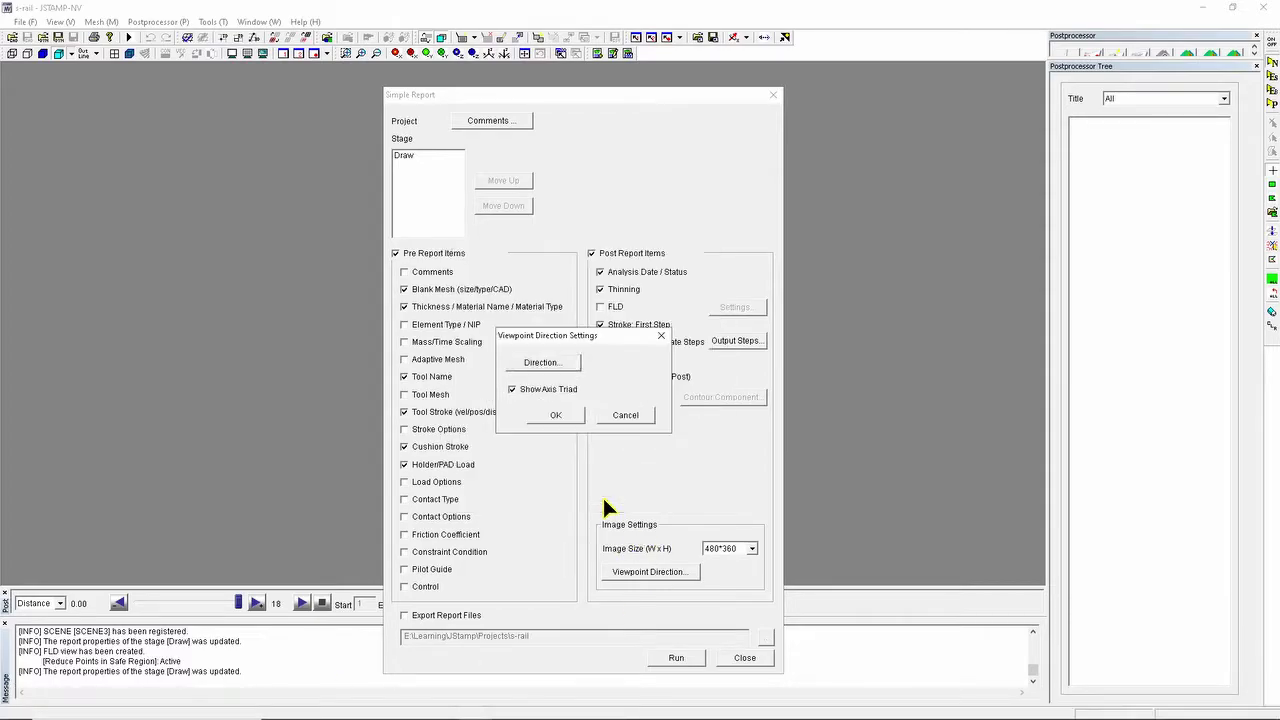
click(568, 417)
Run the simple report again with the new viewpoint and review its thinning and stroke images
click(678, 658)
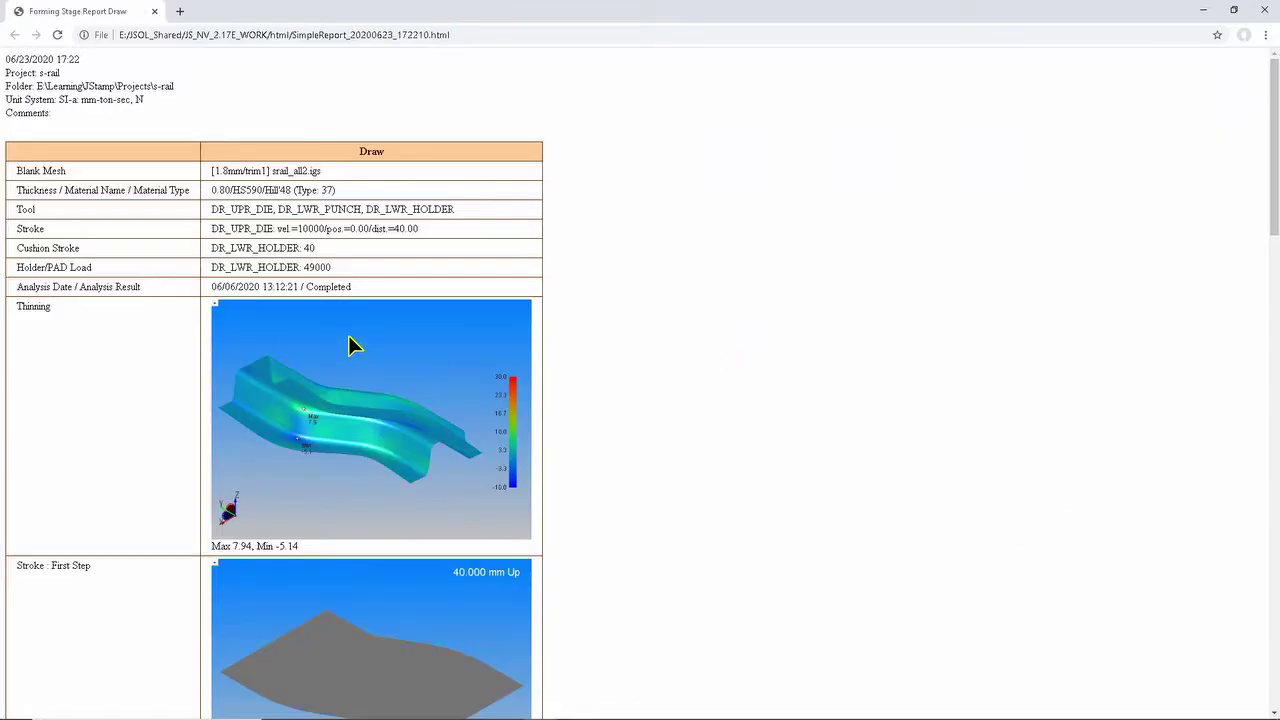
scroll(741, 266, down, 5)
scroll(608, 349, down, 15)
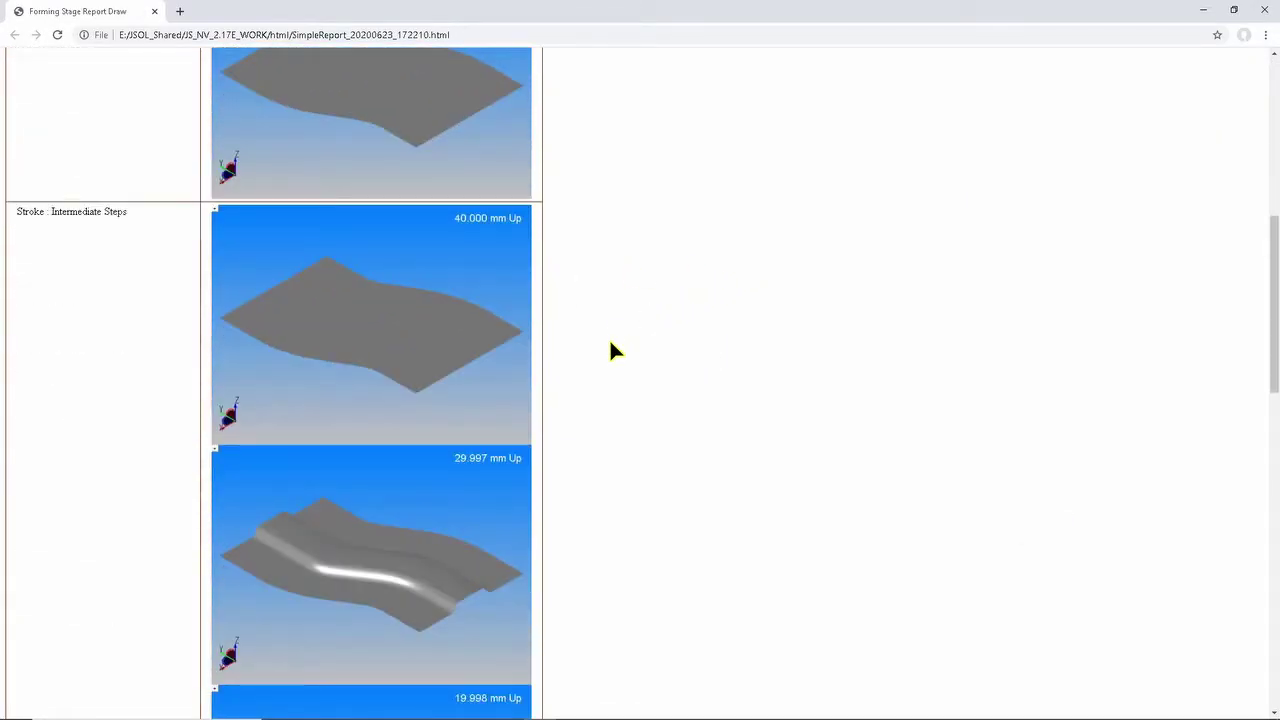
scroll(608, 356, down, 1)
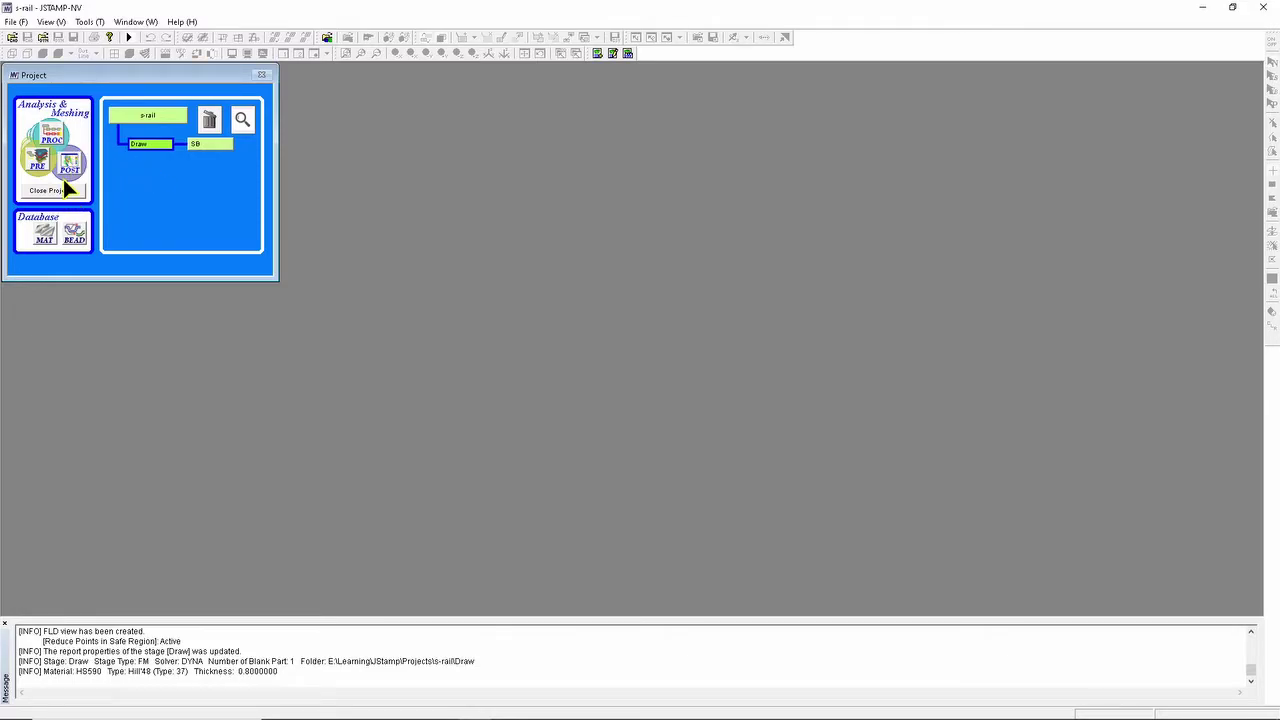
Open the Draw stage results in the postprocessor and display only the blank
click(140, 148)
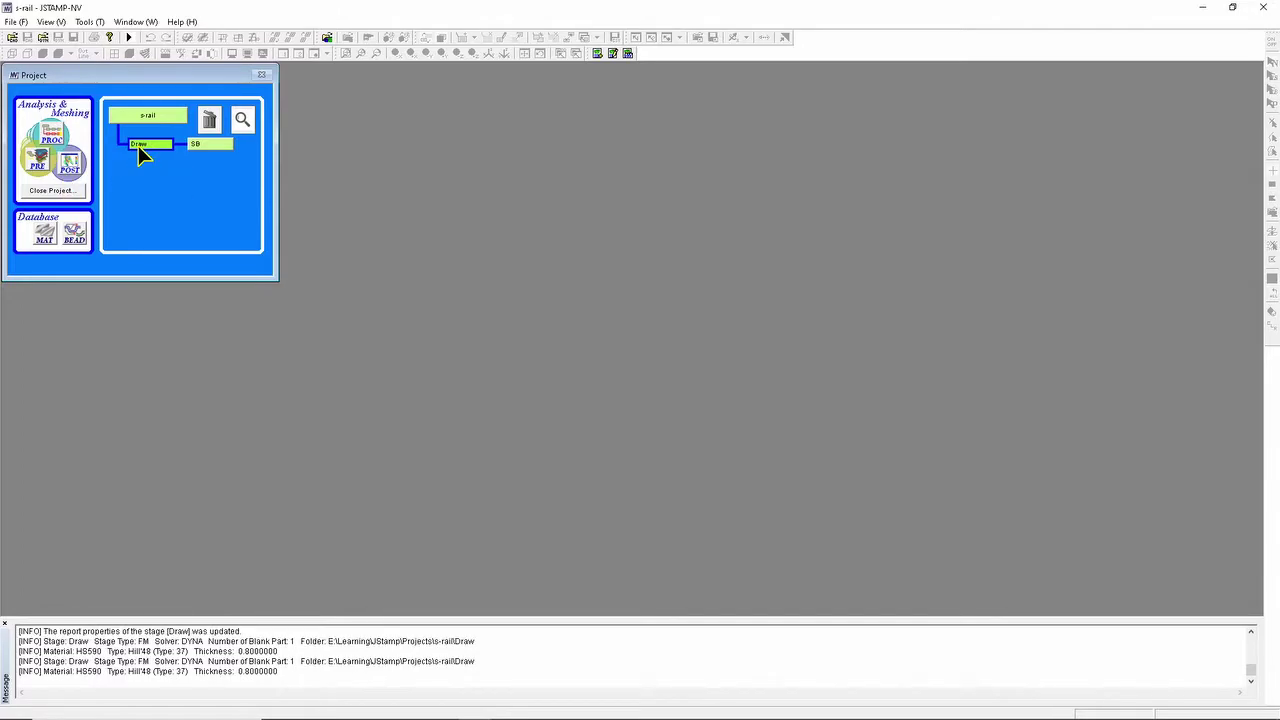
click(76, 164)
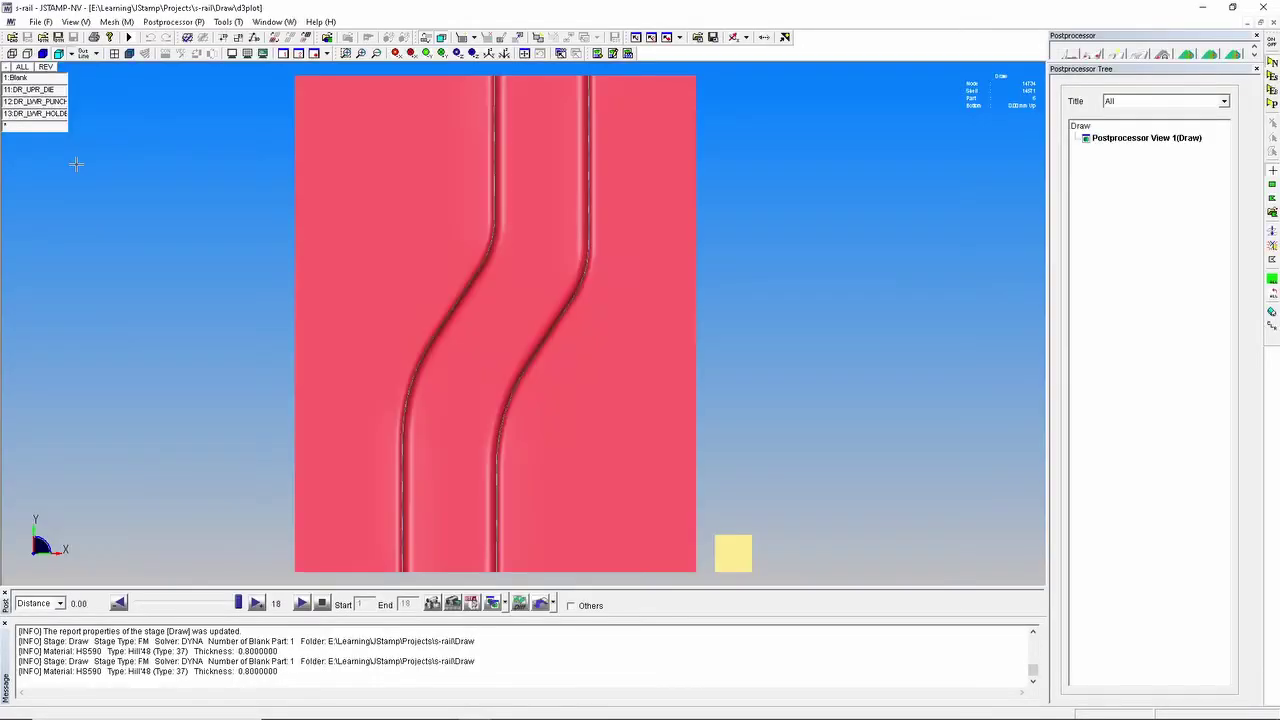
click(39, 80)
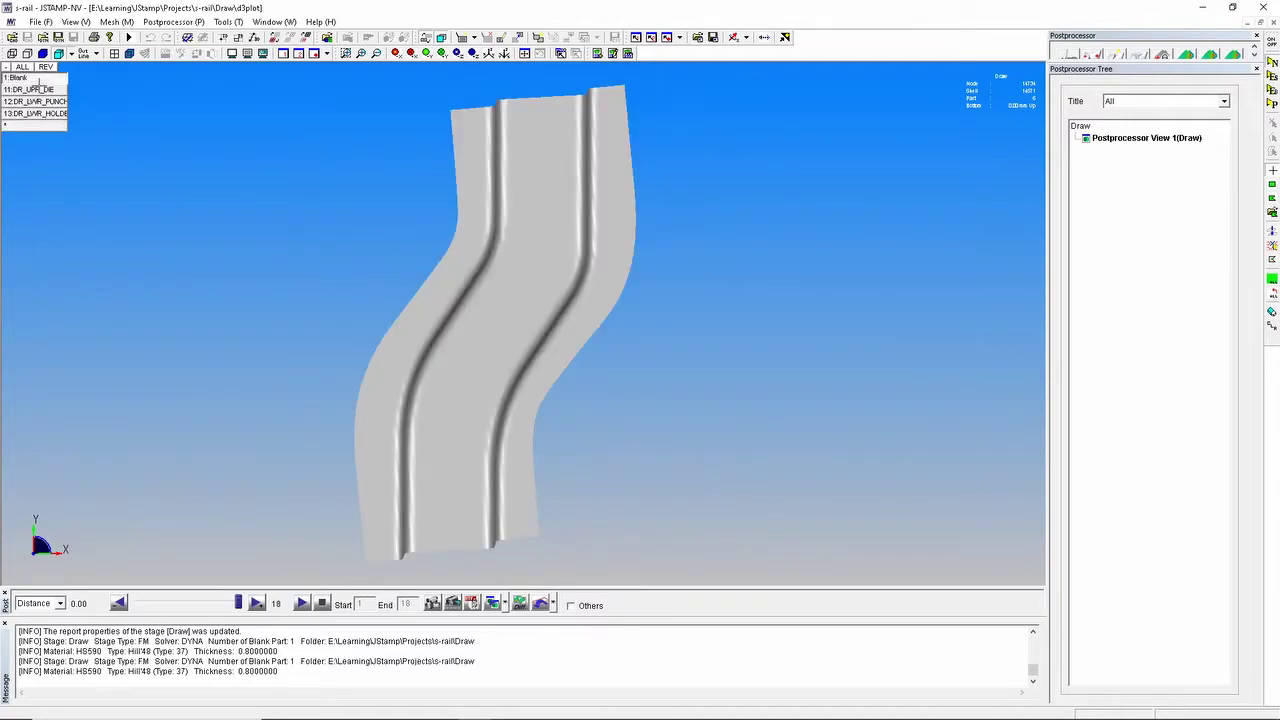
Isolate the upper die, lower punch and lower holder in turn, and return to the blank in an isometric view
click(38, 89)
click(37, 102)
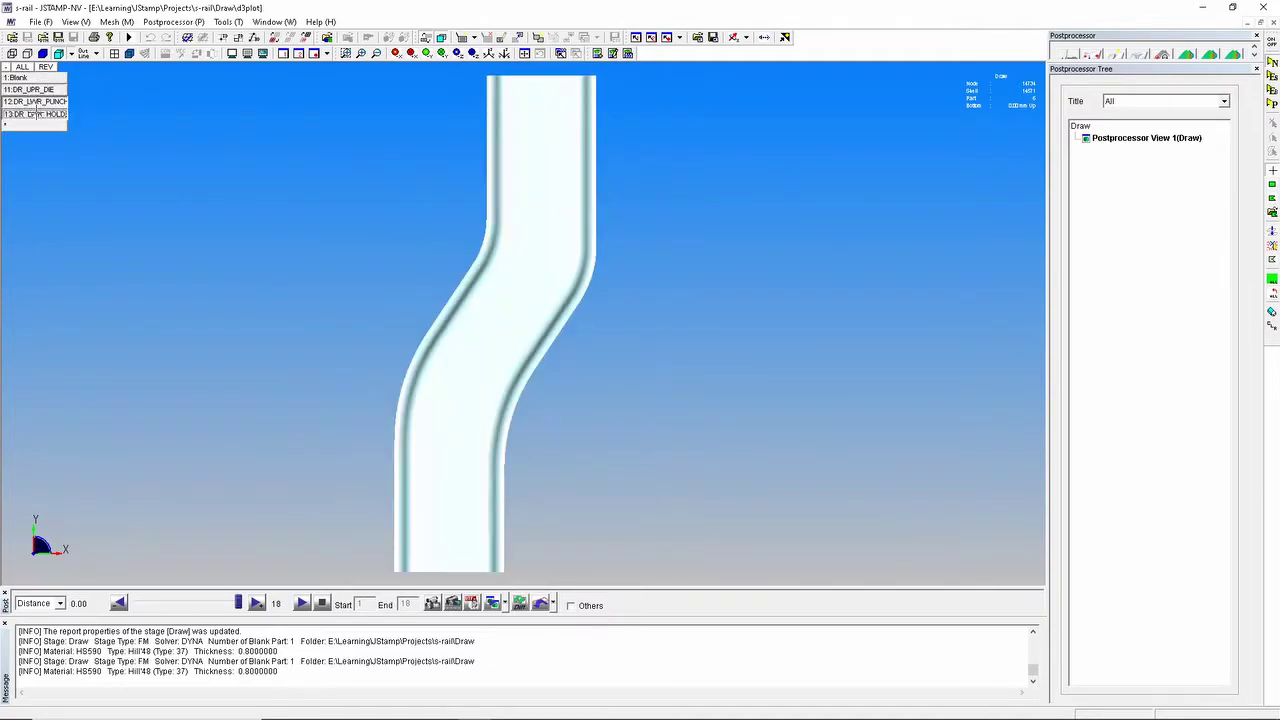
click(37, 113)
click(36, 78)
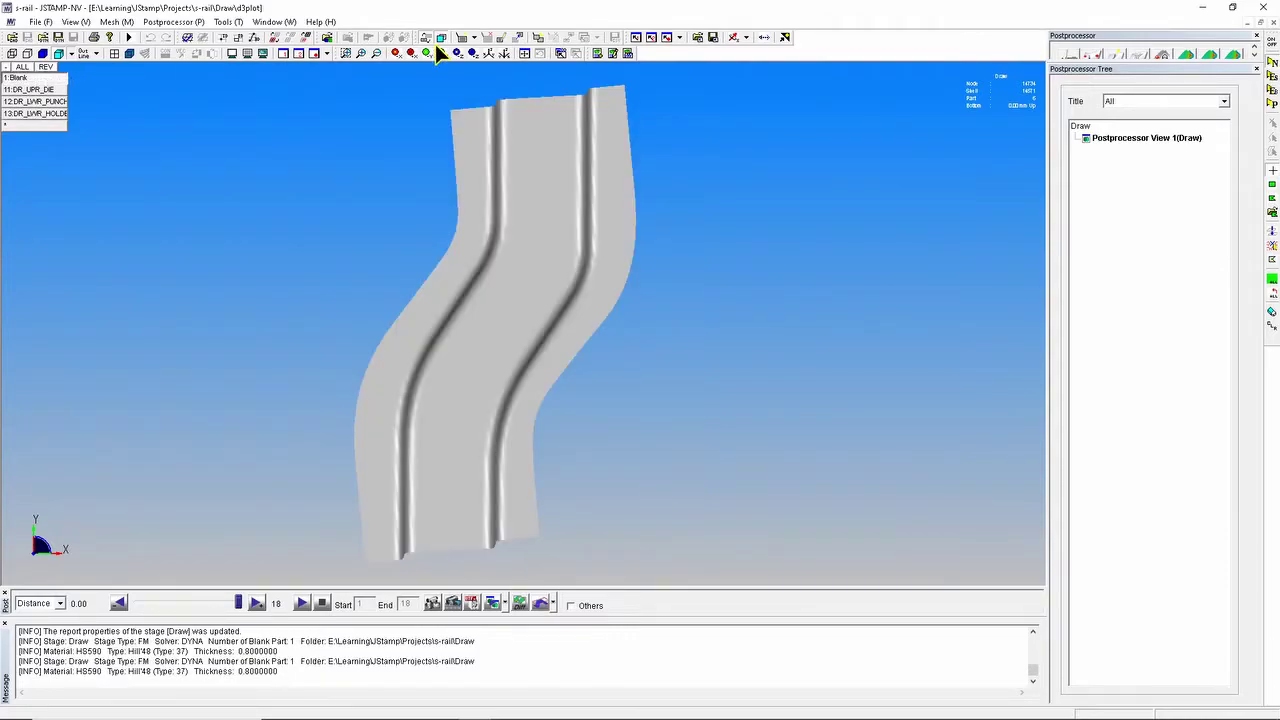
click(507, 51)
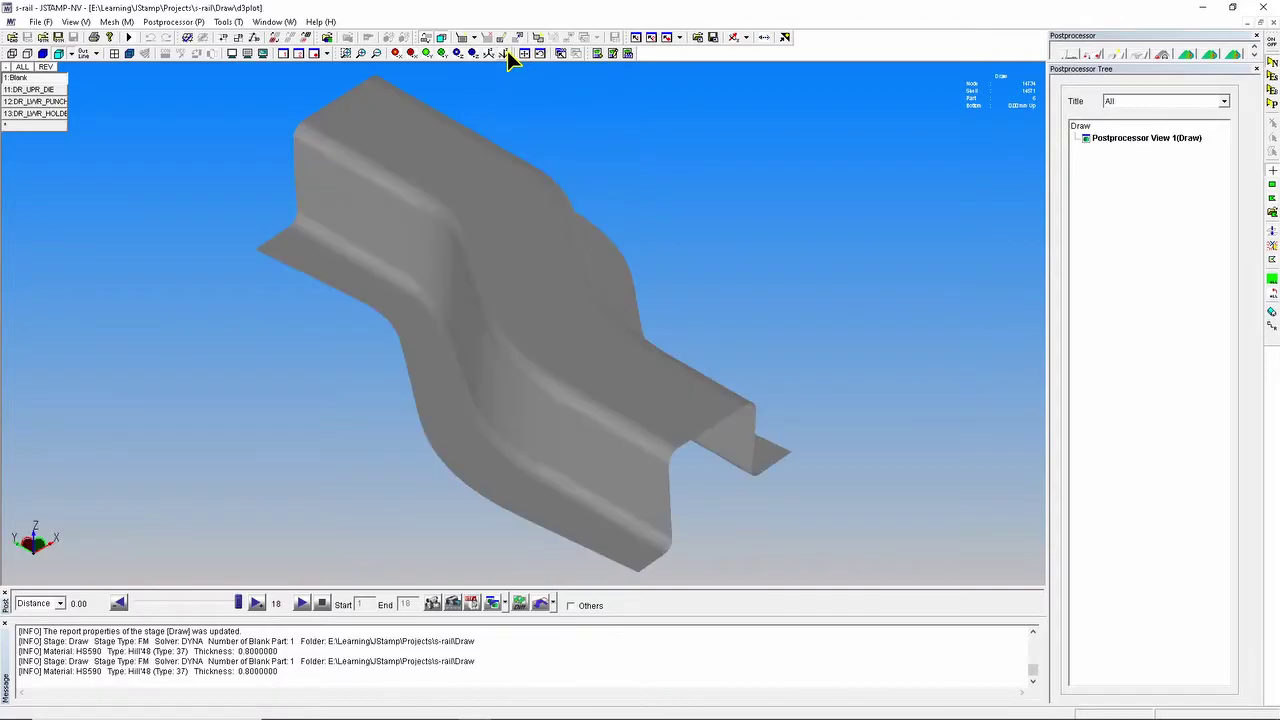
Close the Postprocessor Tree and display the thickness contour on the blank
click(1256, 69)
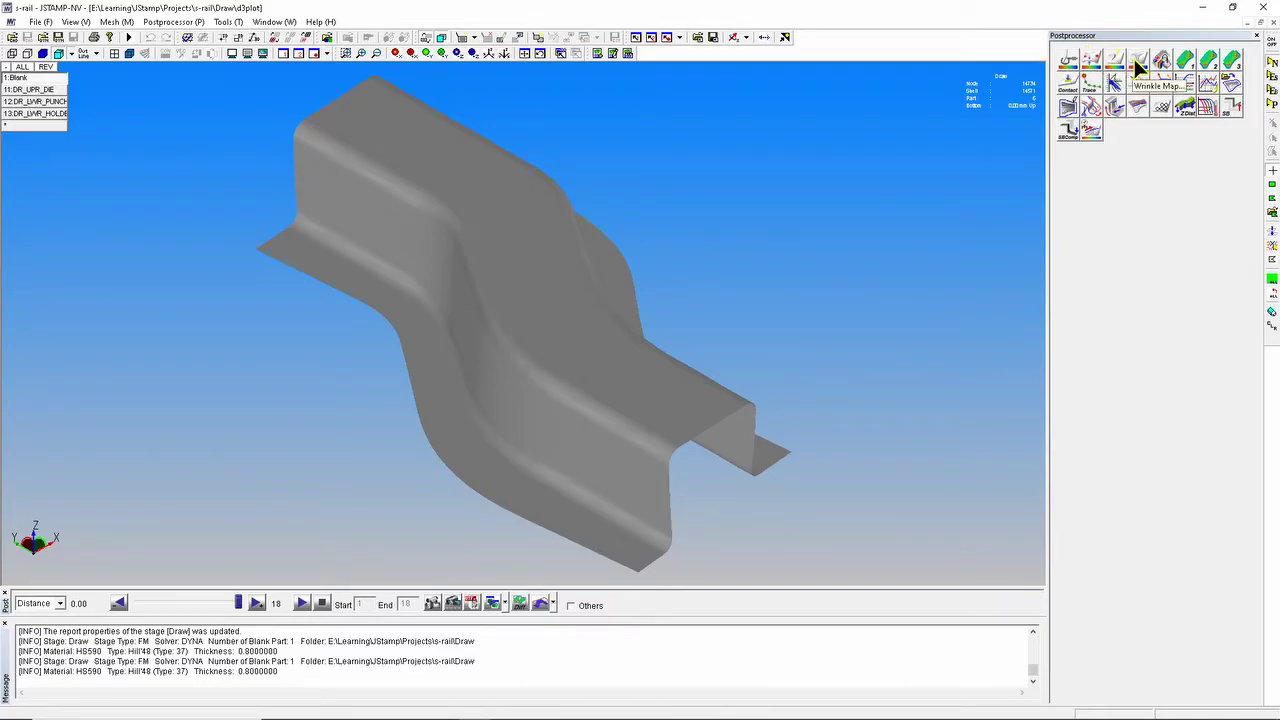
click(1074, 57)
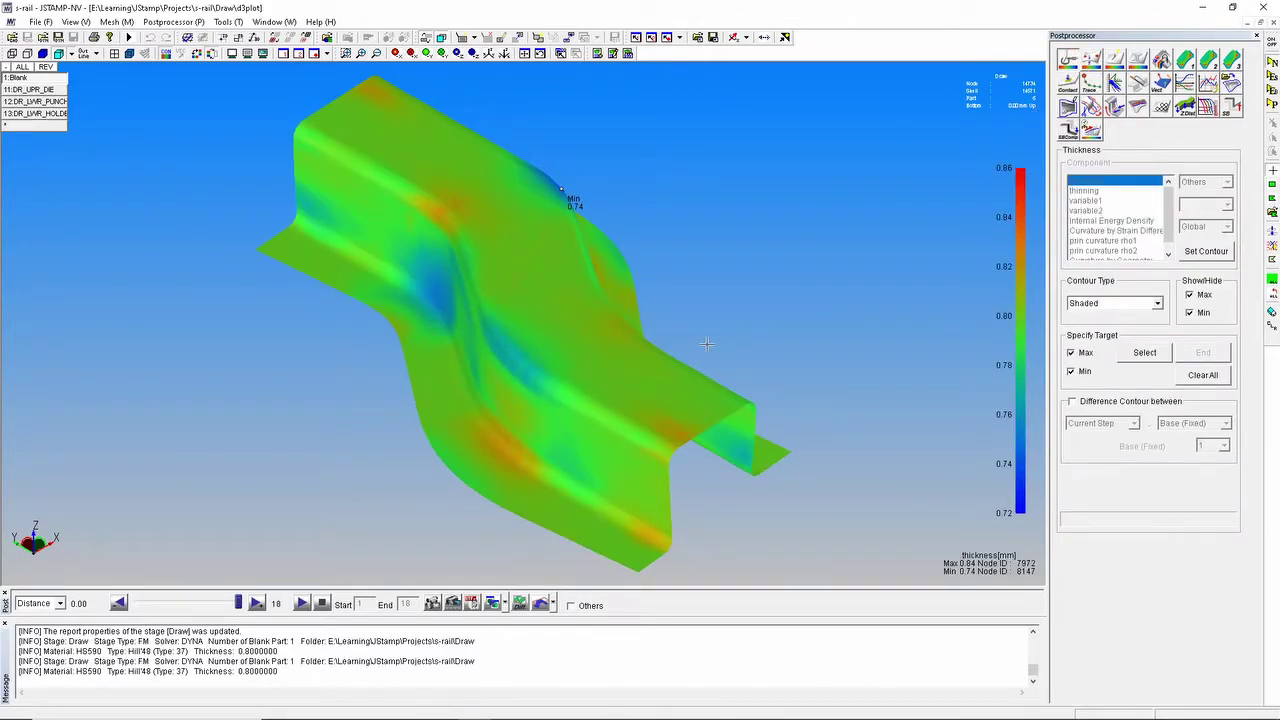
middle_drag(759, 296, 537, 436)
middle_drag(866, 246, 920, 232)
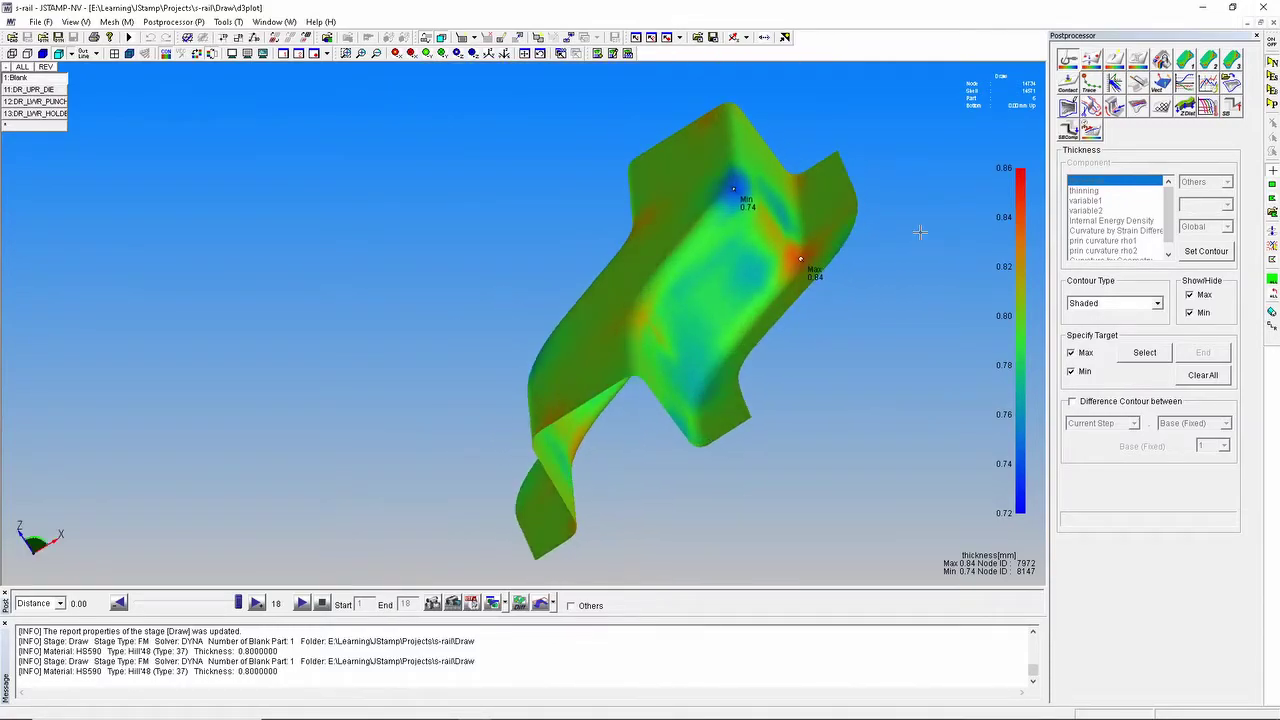
Hide the maximum and minimum labels on the thickness contour and show them again
click(1190, 296)
click(1195, 313)
click(1195, 313)
click(1190, 295)
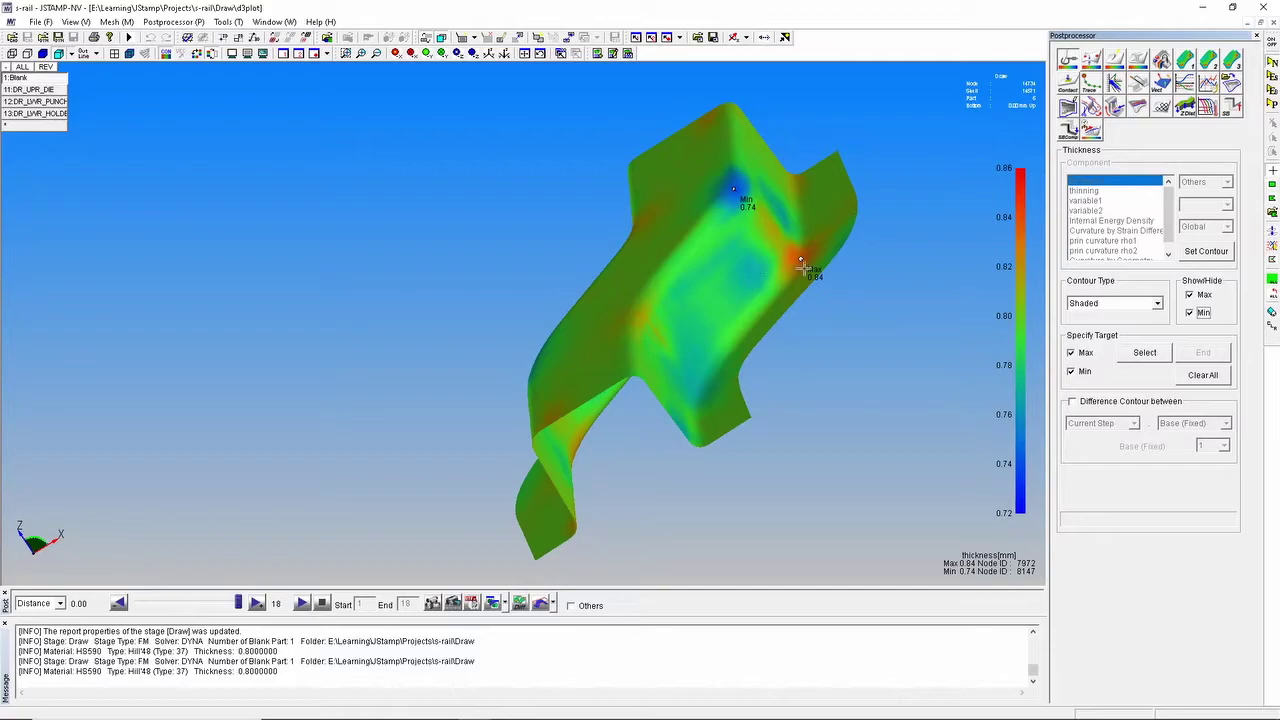
Set the thickness contour's color order to Reverse and apply it
click(1207, 251)
drag(616, 198, 340, 177)
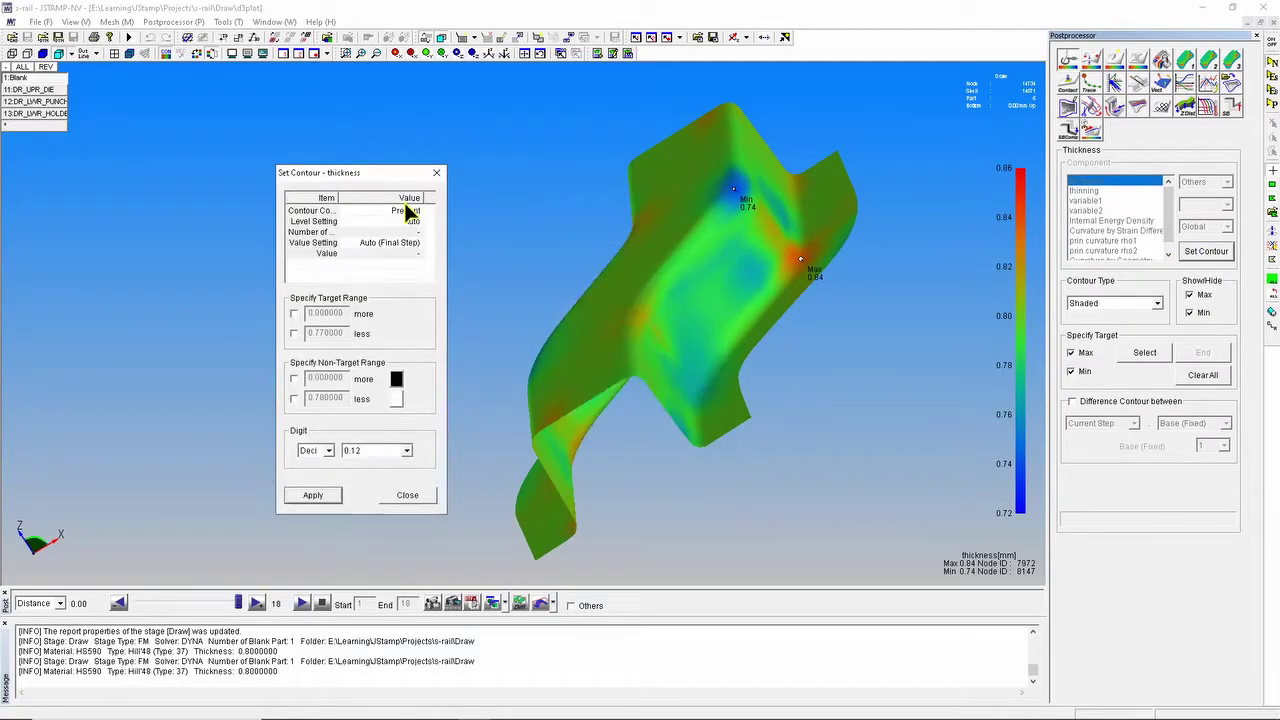
click(416, 214)
click(416, 213)
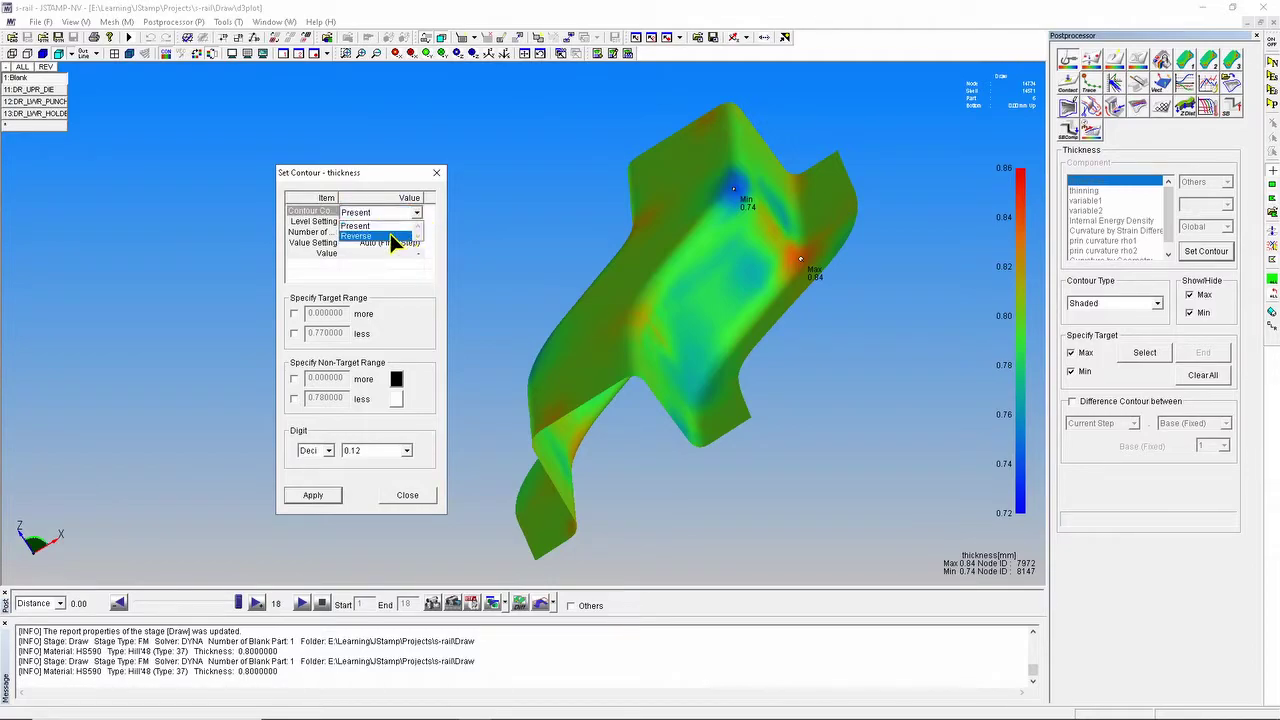
click(392, 237)
click(318, 495)
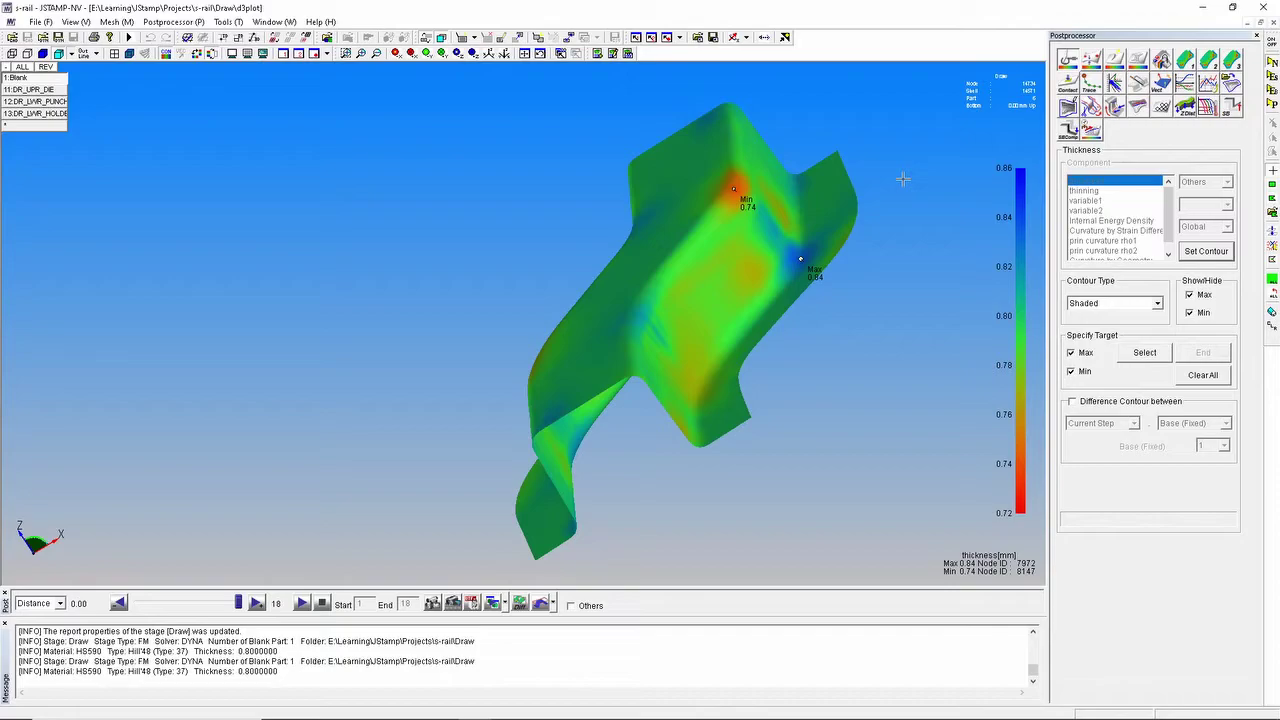
Preview the thickness contour in the Element, Paint and Line types, and return it to Shaded
click(1157, 304)
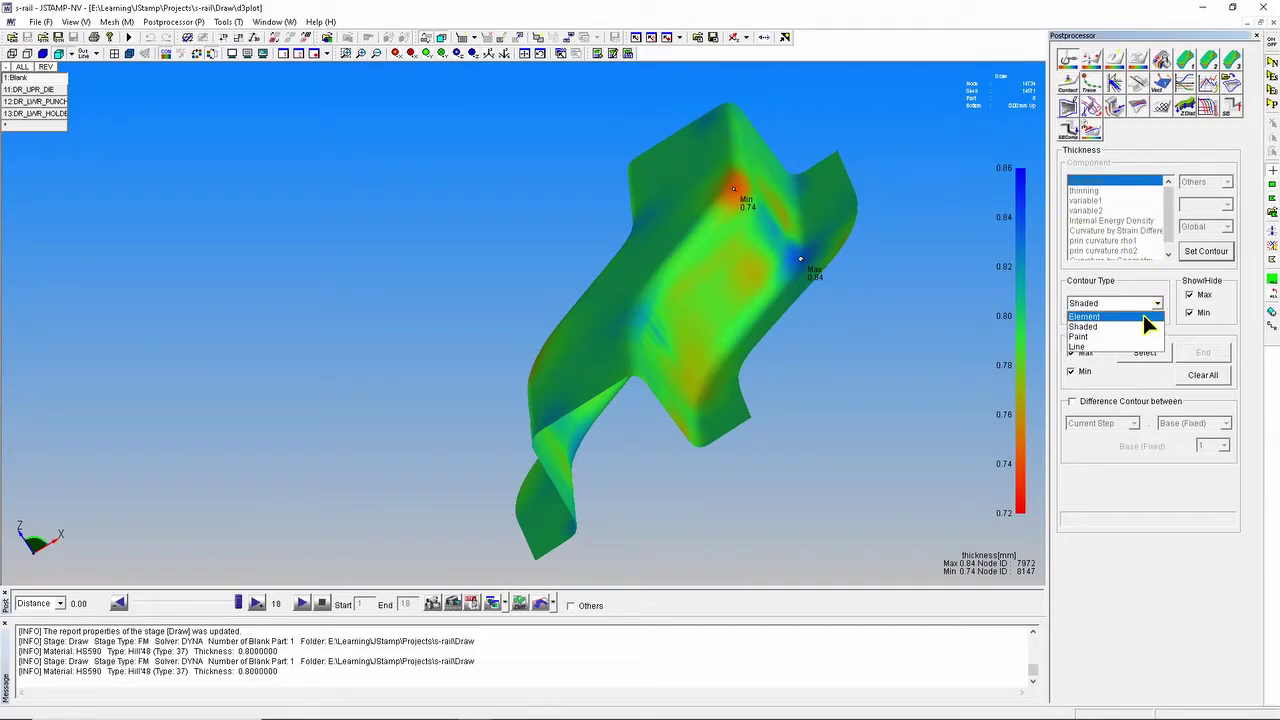
click(1143, 315)
click(1157, 304)
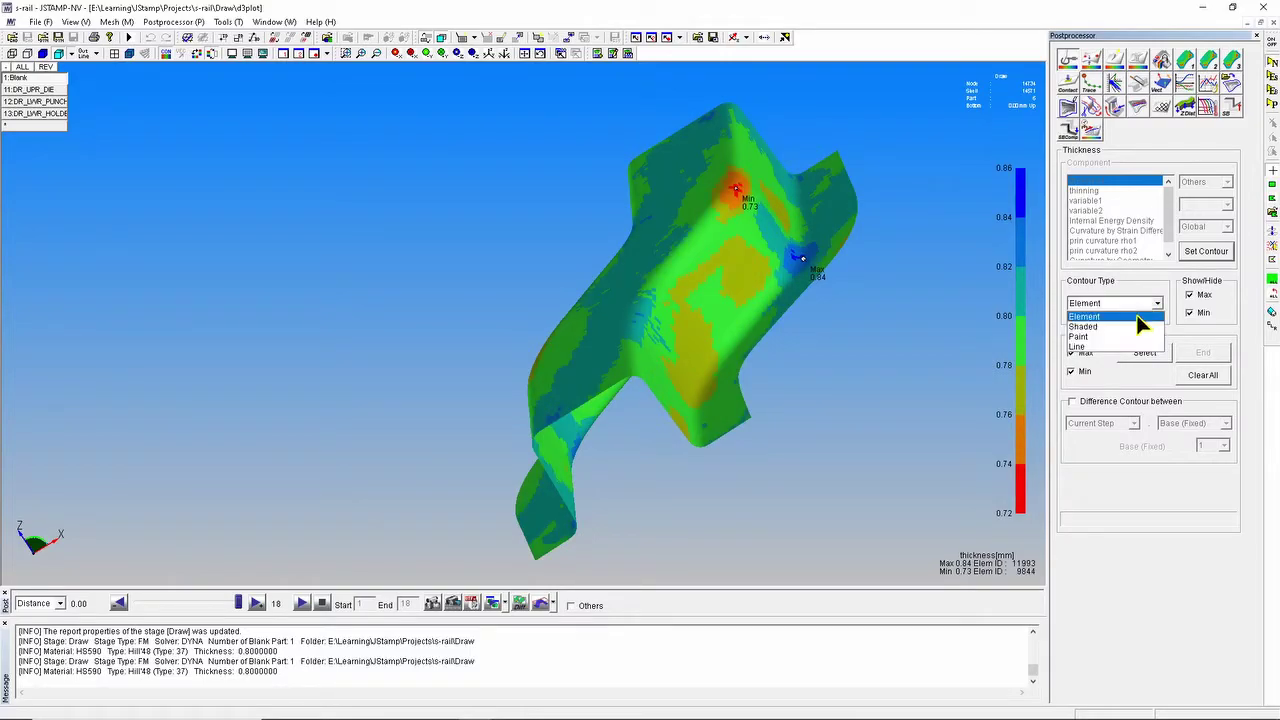
click(1133, 326)
click(1128, 303)
click(1111, 336)
click(1115, 307)
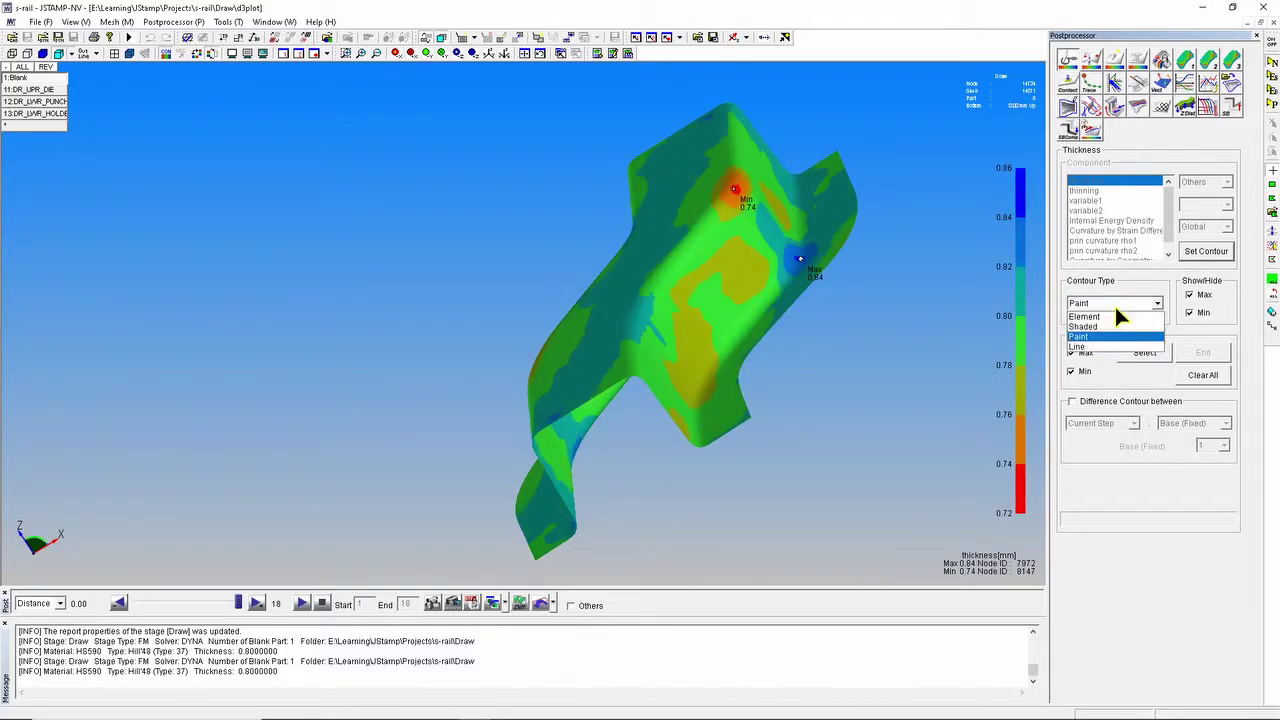
click(1114, 345)
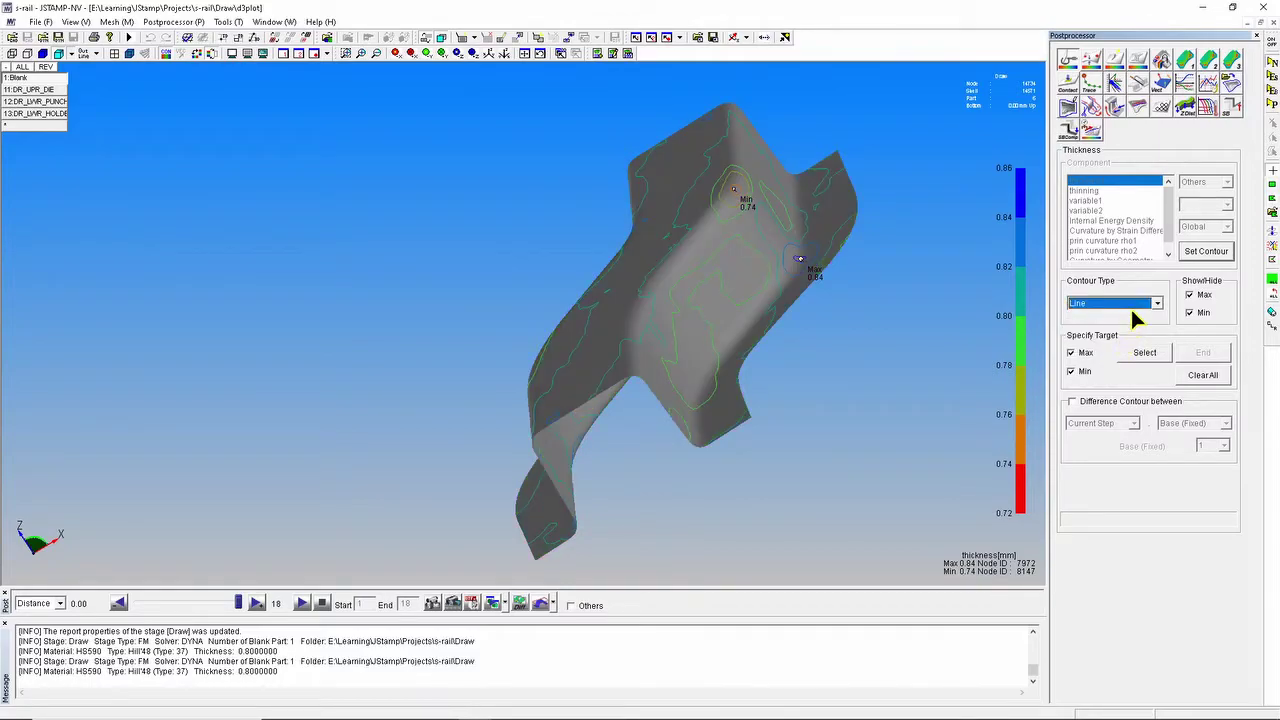
scroll(1131, 303, up, 2)
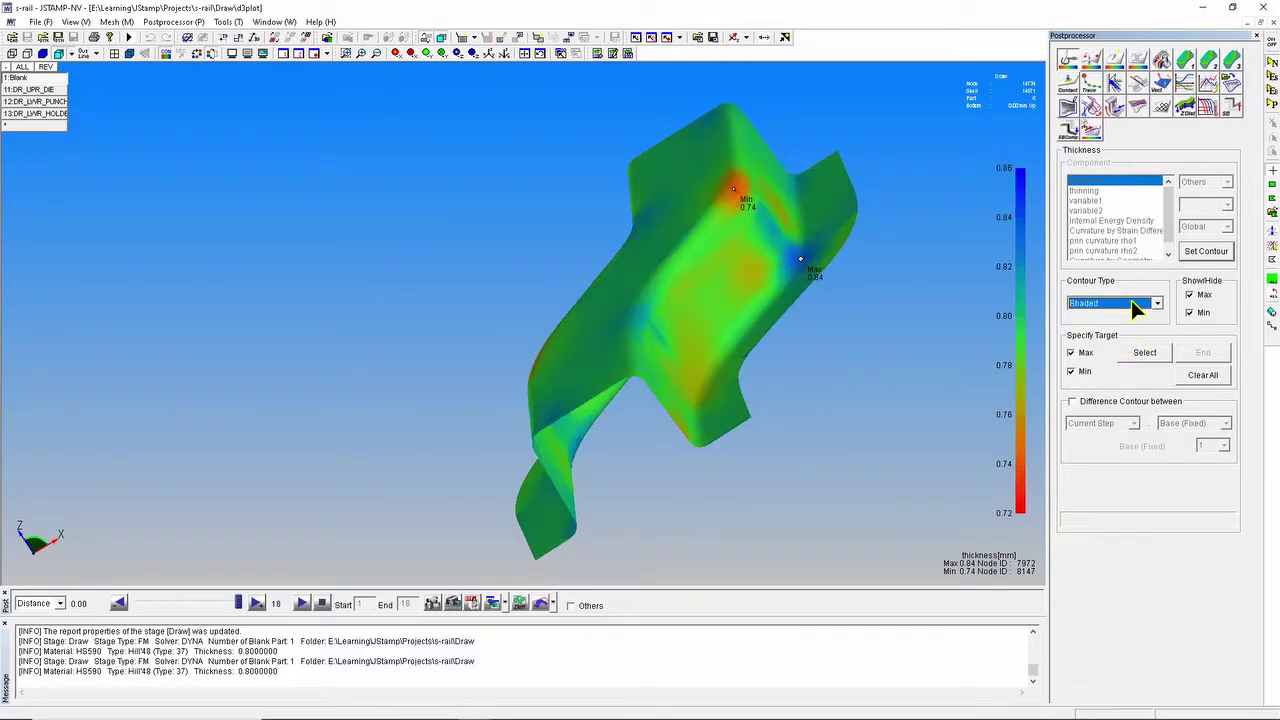
Apply a target range of 0.77 or less to the thickness contour and inspect the marked spots from several sides
click(1200, 256)
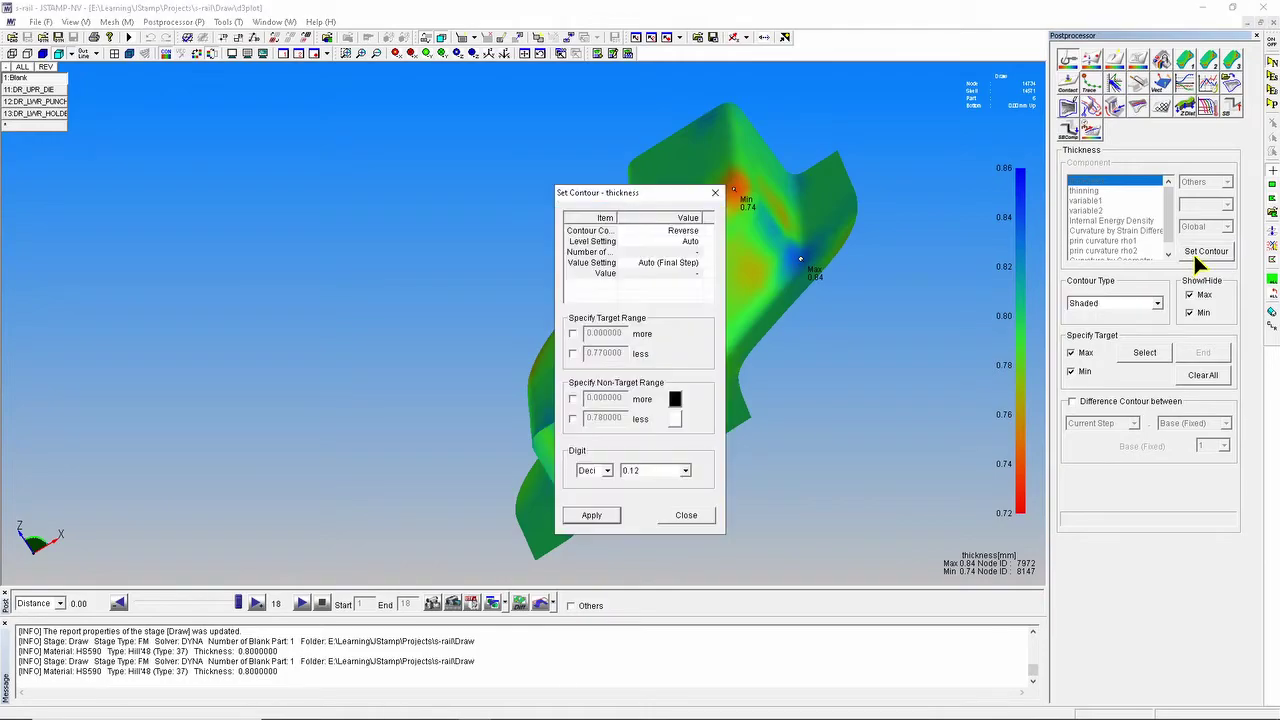
drag(659, 200, 355, 168)
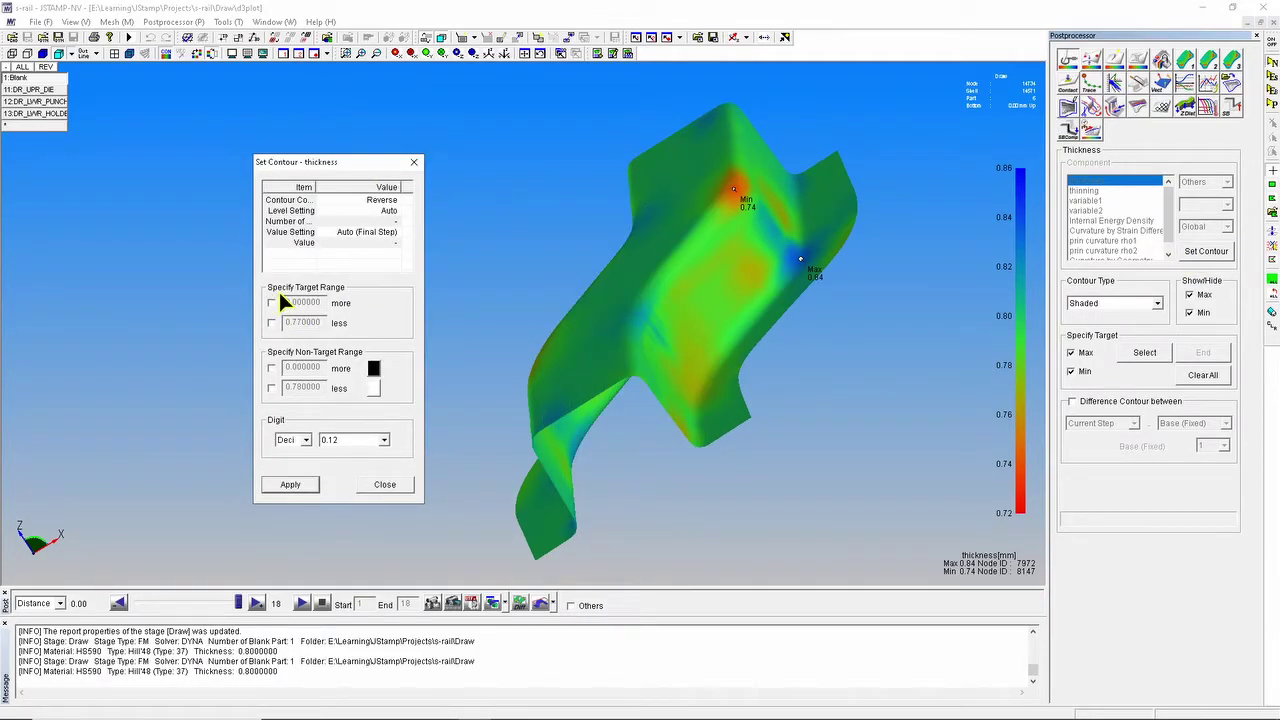
click(271, 322)
click(306, 484)
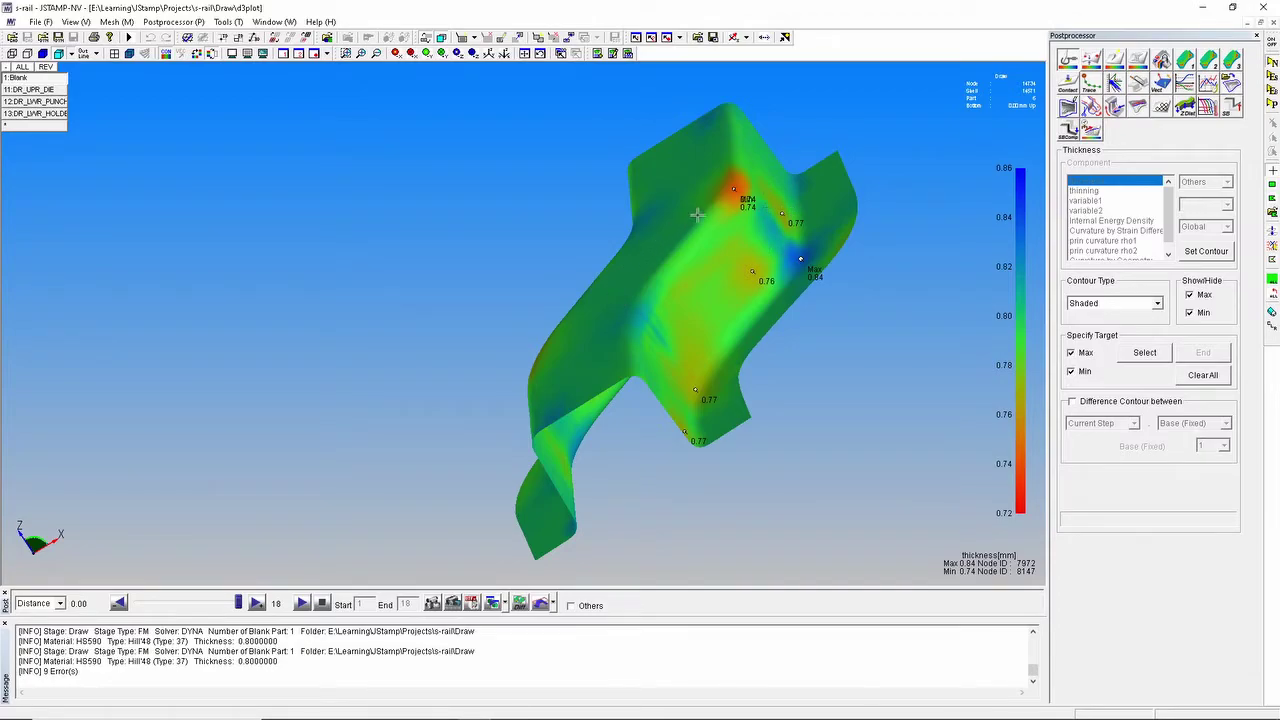
middle_drag(723, 192, 780, 188)
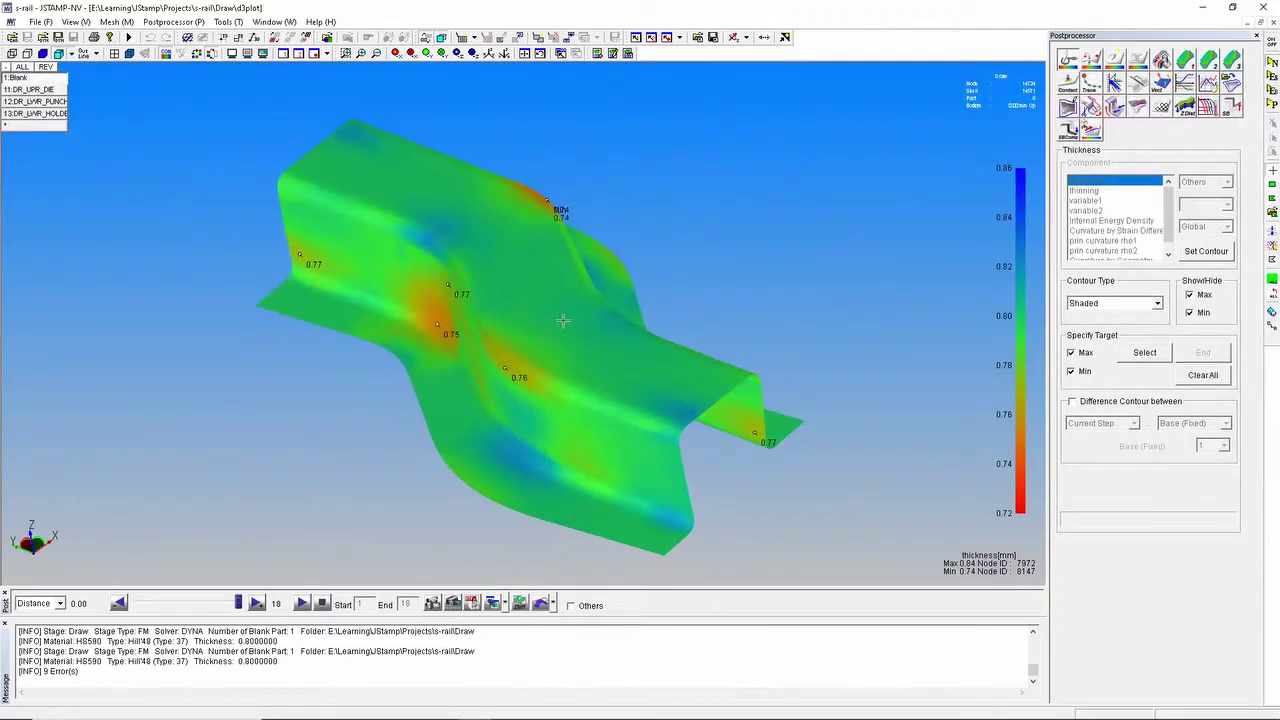
middle_drag(580, 243, 536, 253)
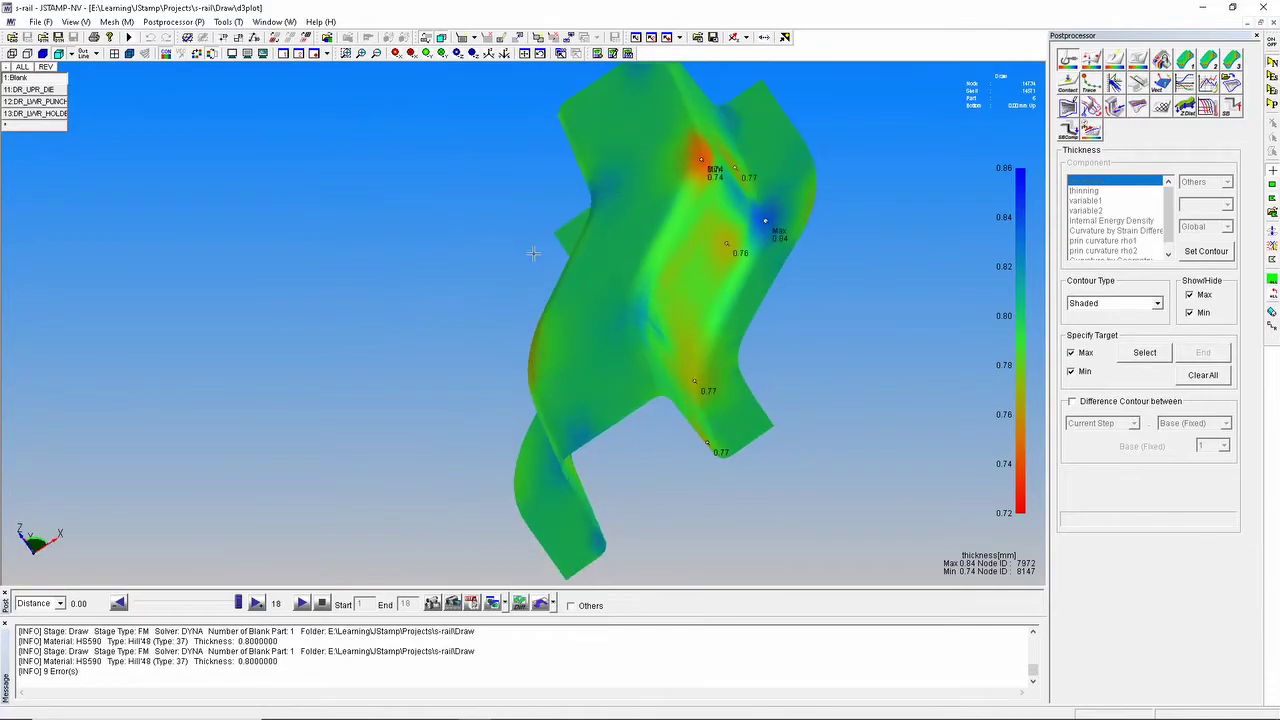
Apply a white non-target range of 0.78 or less to the thickness contour
middle_drag(592, 220, 696, 190)
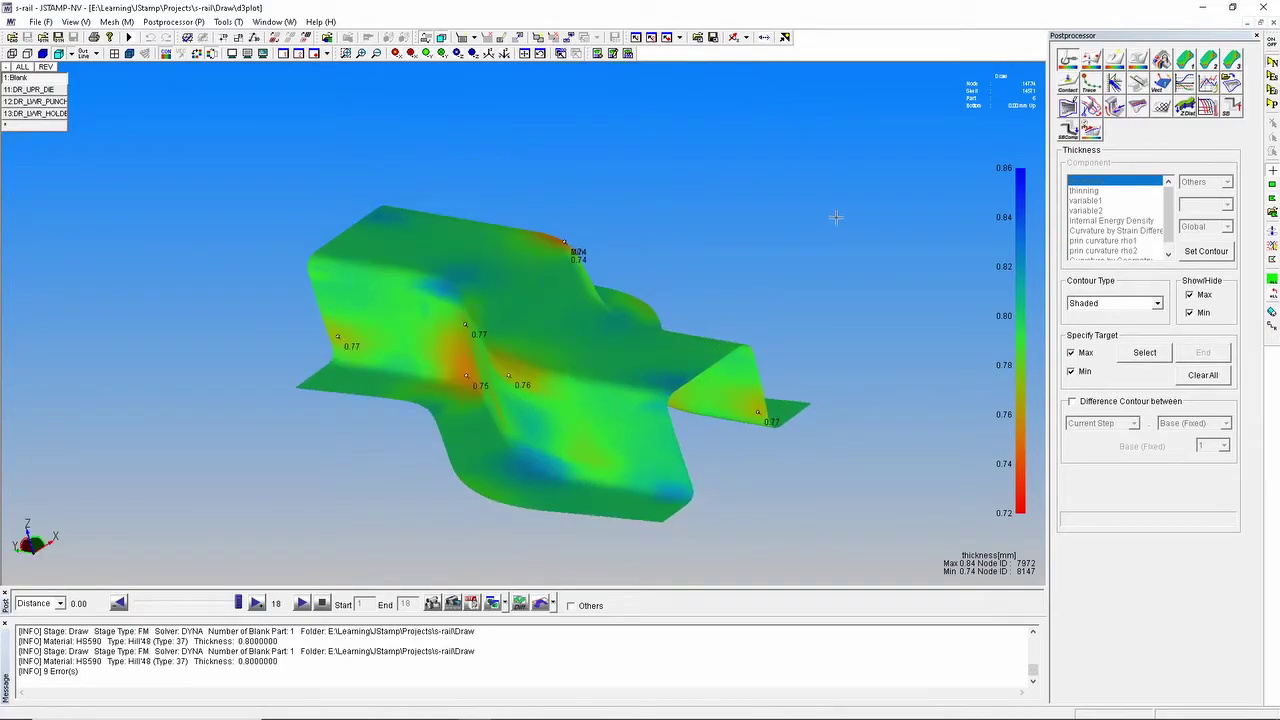
click(1203, 254)
drag(640, 191, 233, 122)
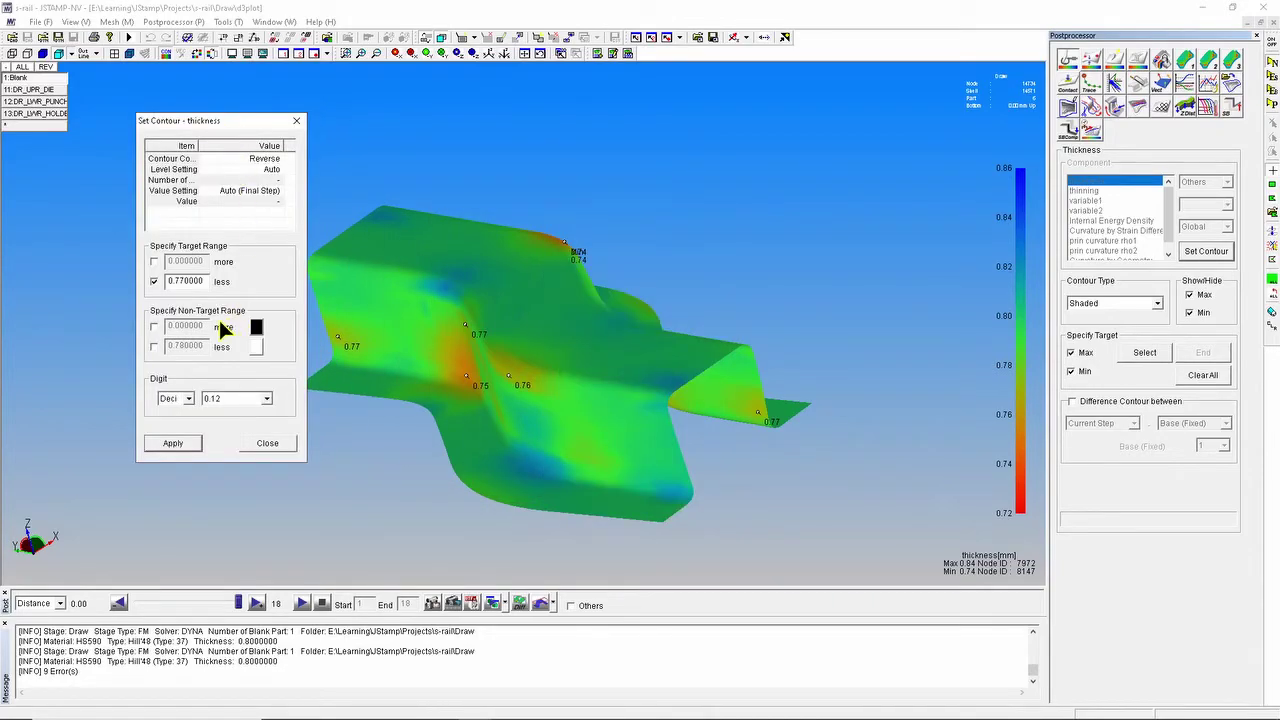
click(154, 346)
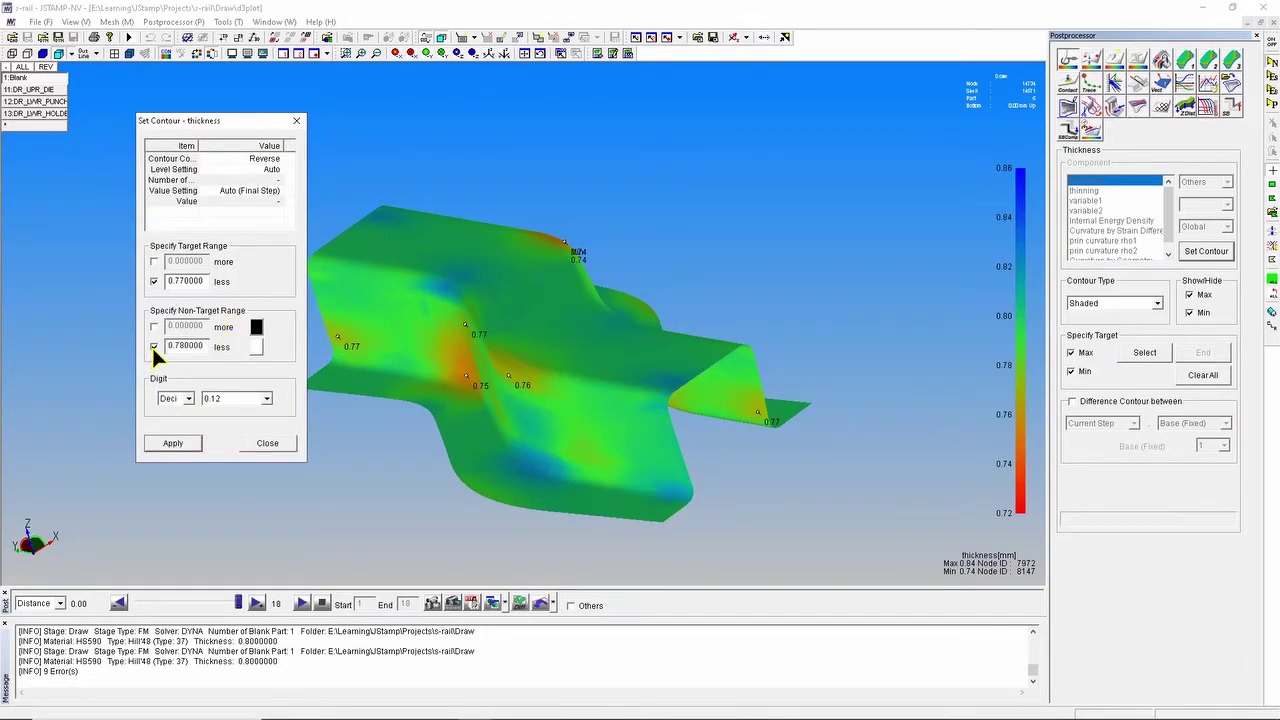
click(257, 349)
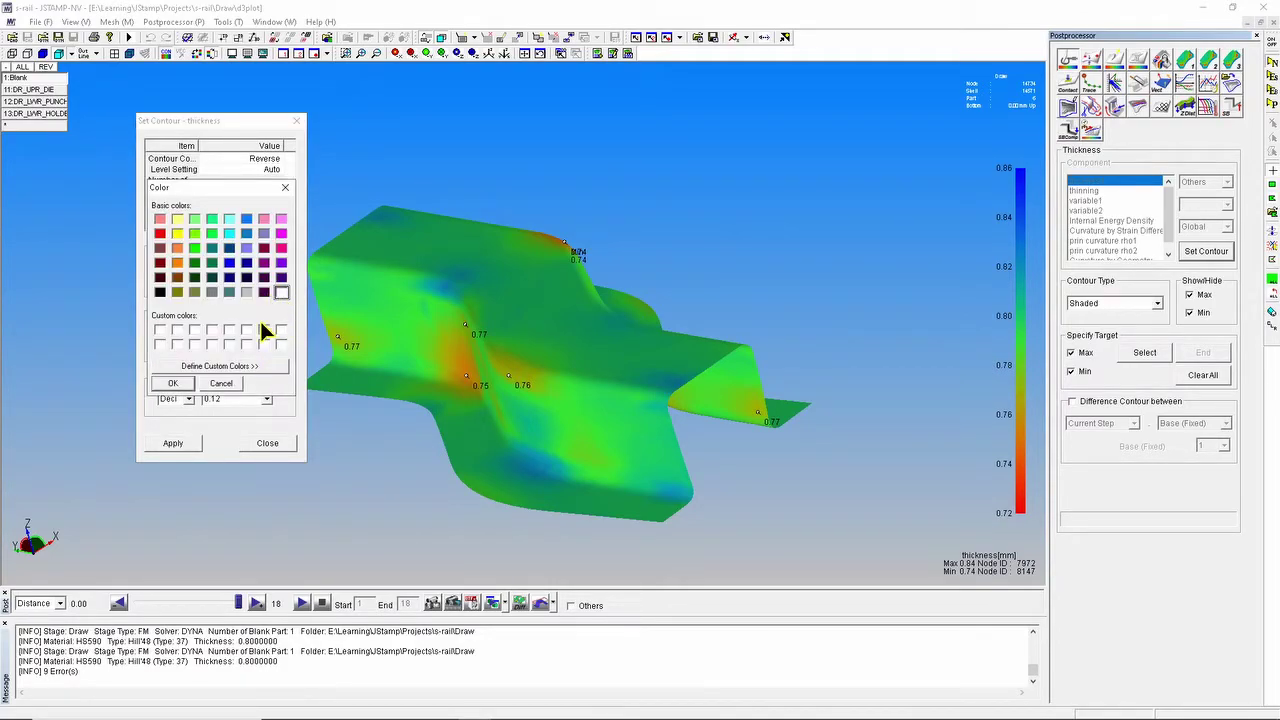
click(188, 383)
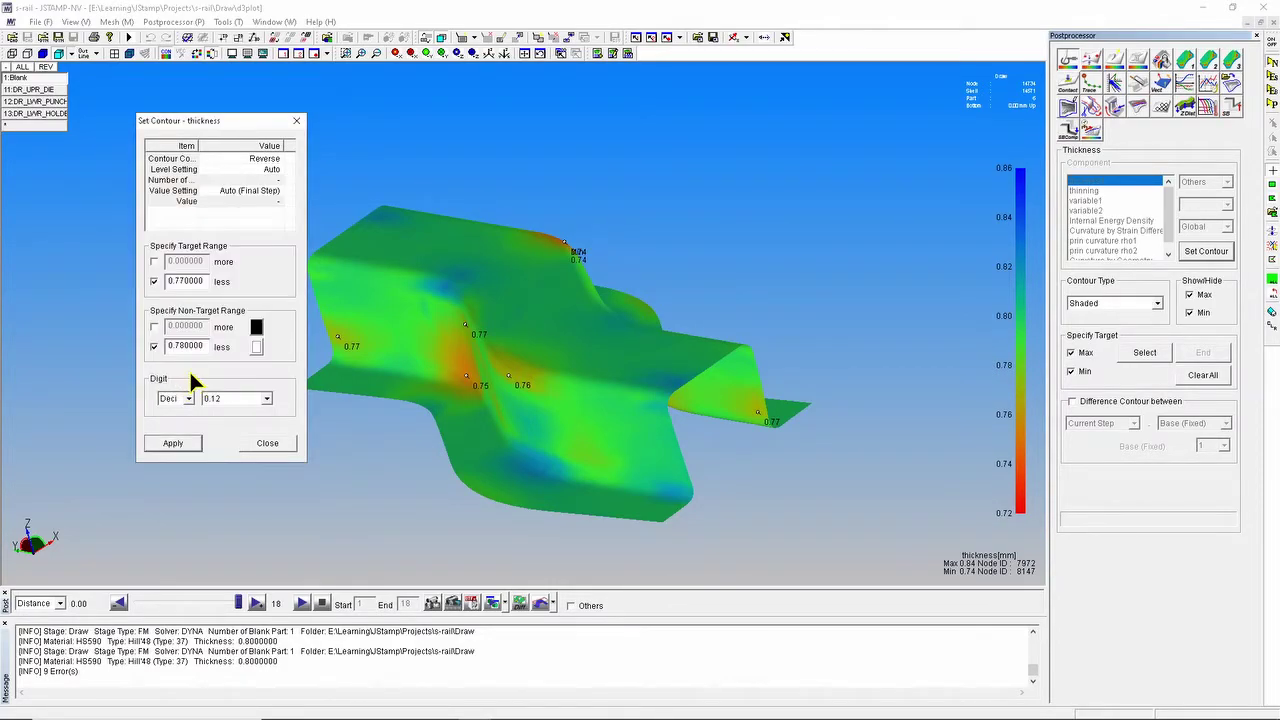
click(188, 442)
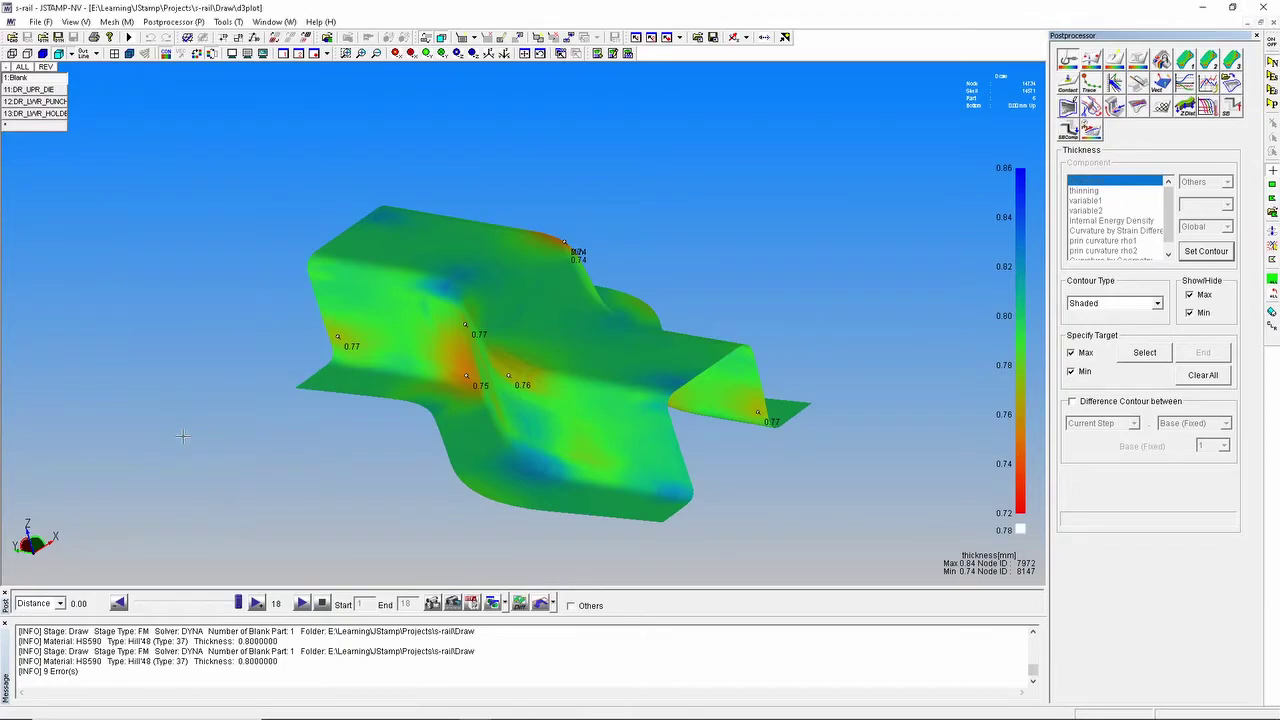
middle_drag(815, 346, 682, 334)
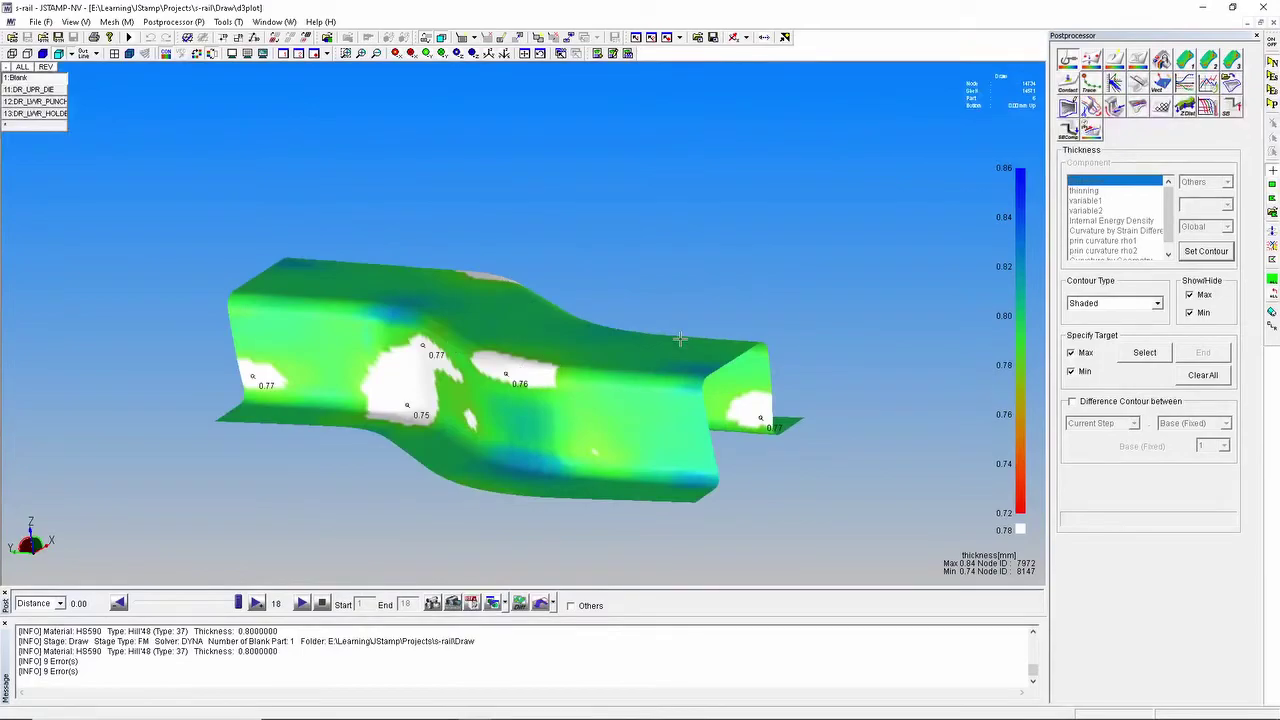
Register the current thickness contour view as an image in the draw stage's report, for the final step only
click(597, 53)
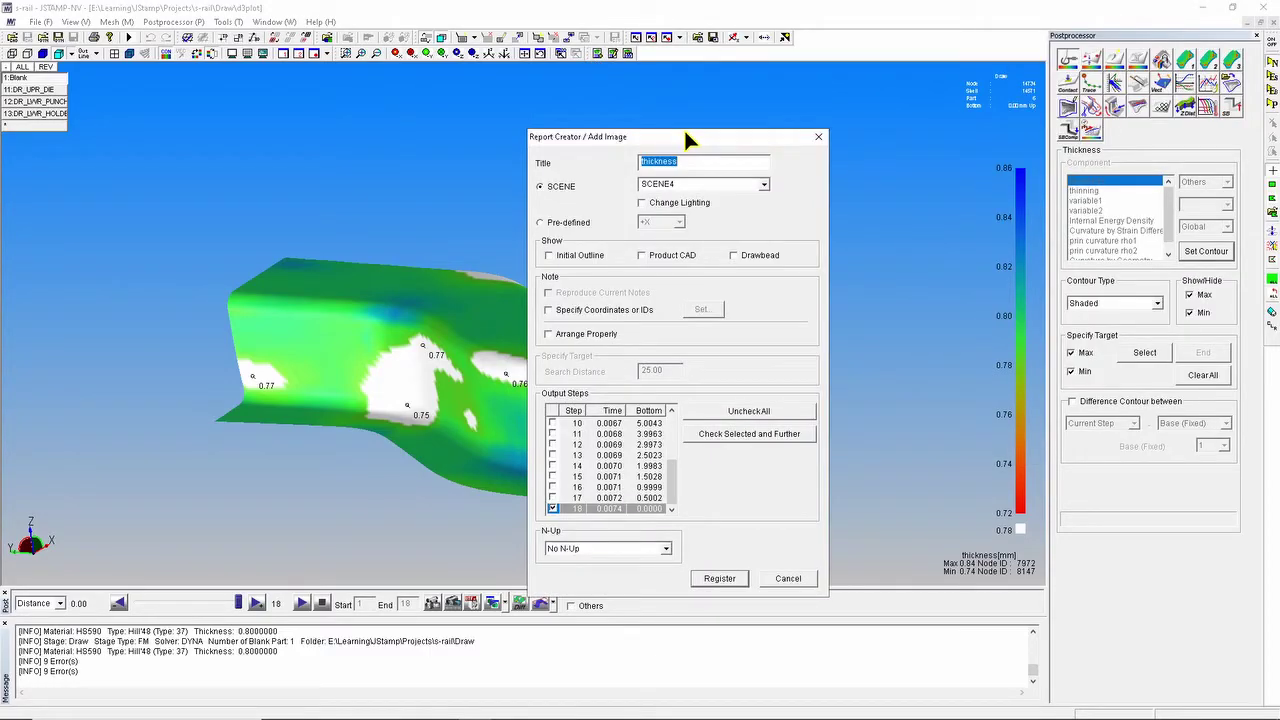
click(701, 161)
click(722, 579)
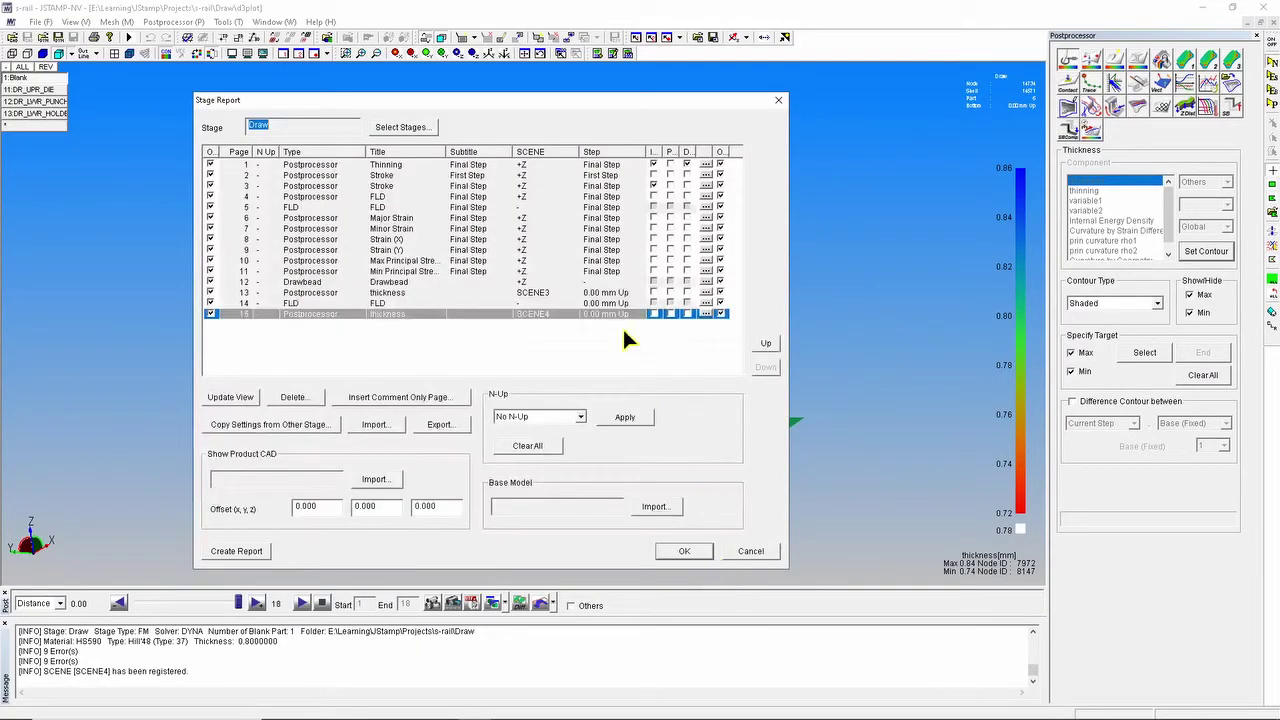
Delete the FLD entry on page 14 of the stage report and save the report settings
drag(377, 92, 409, 113)
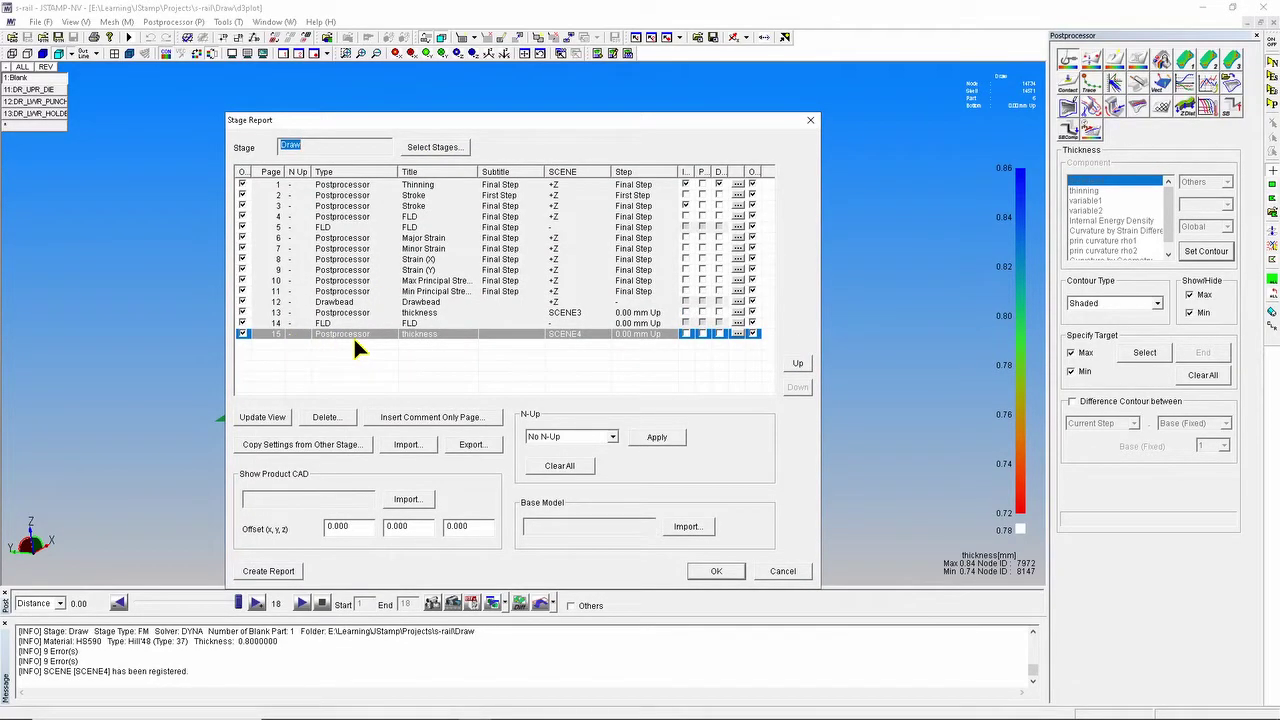
click(305, 321)
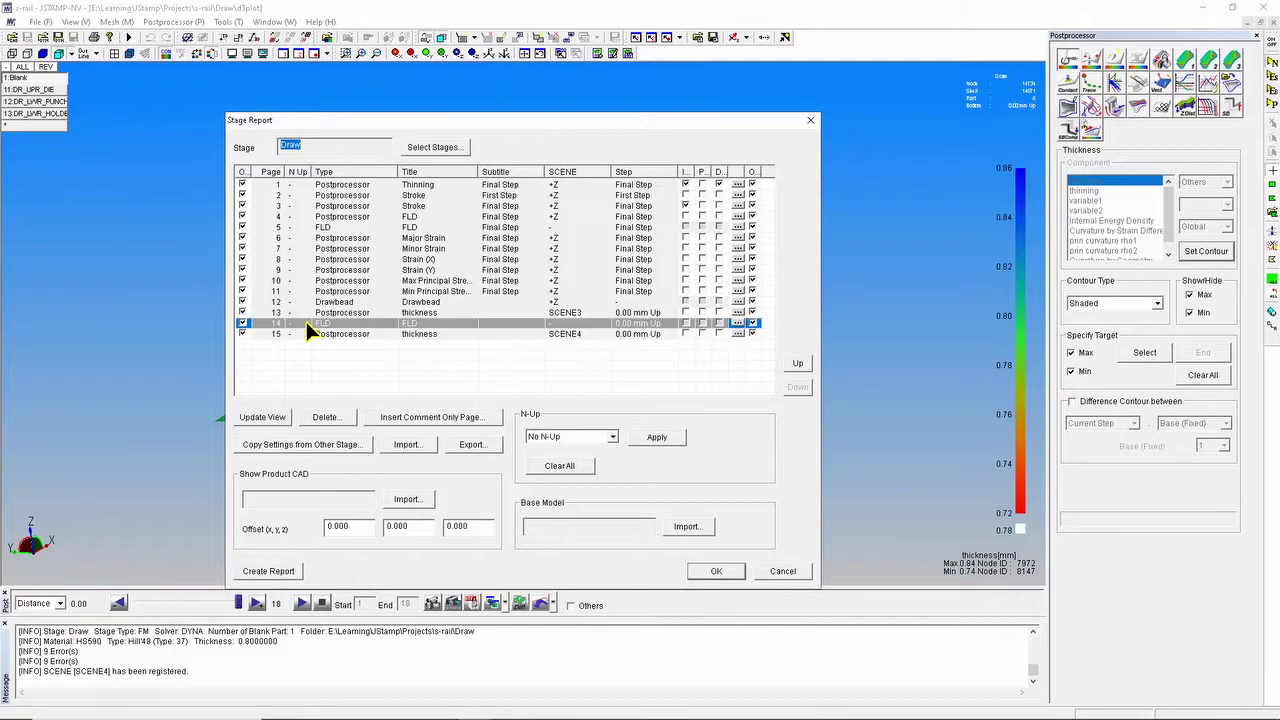
click(342, 418)
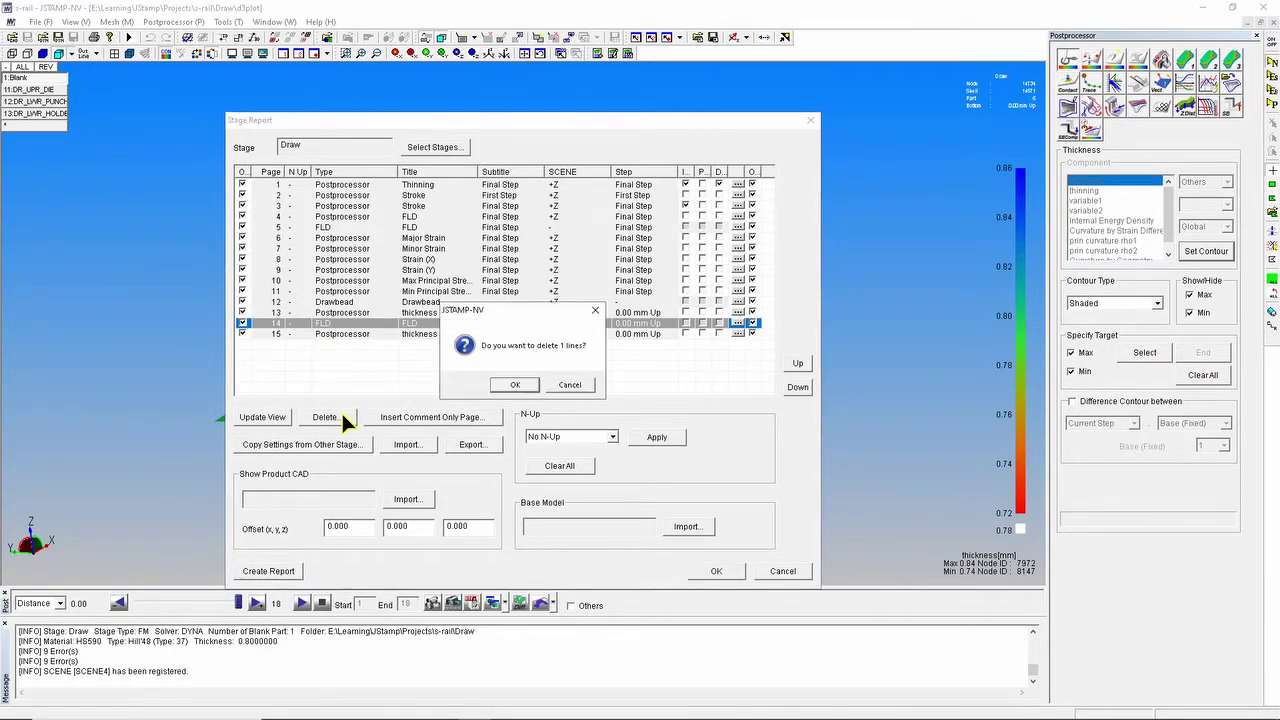
click(484, 377)
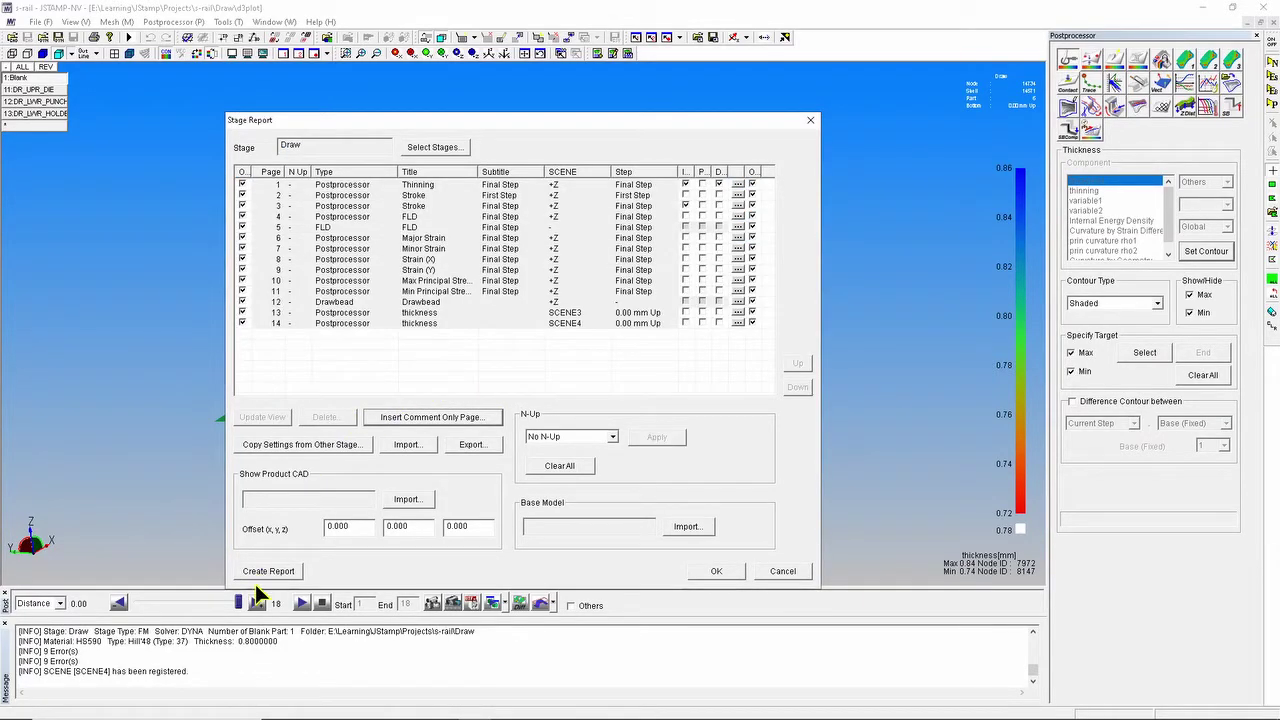
click(714, 571)
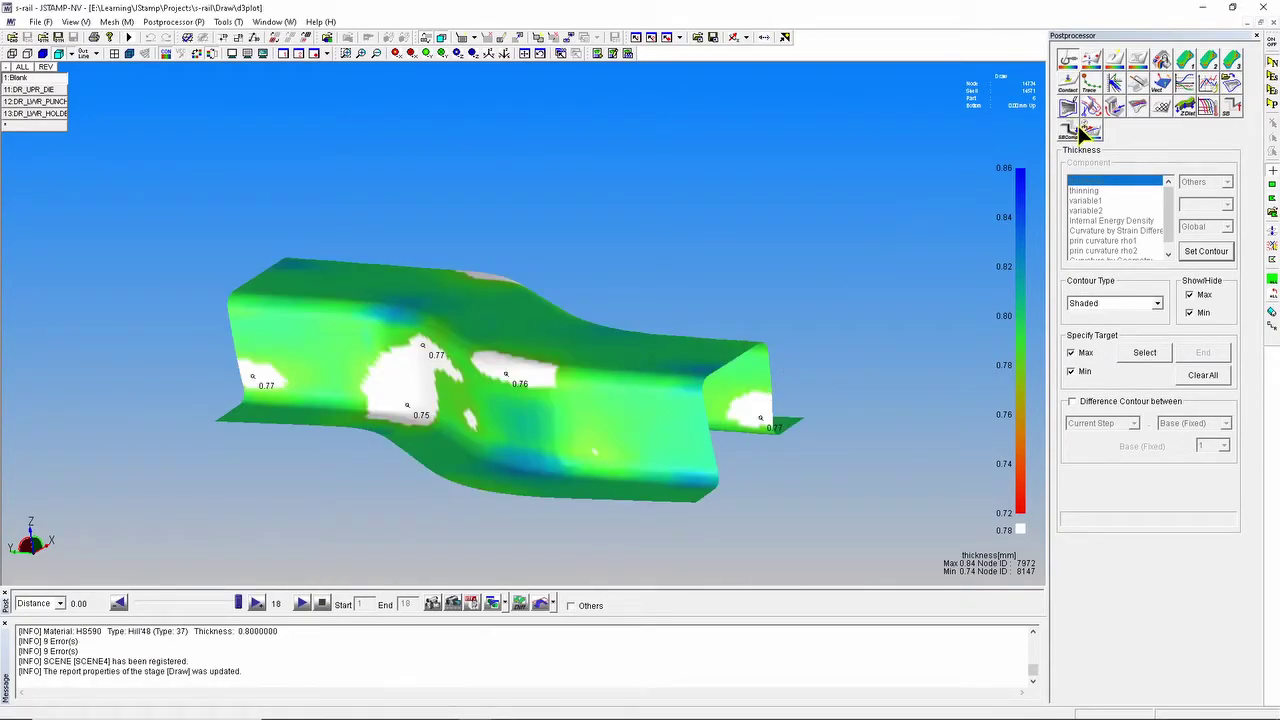
Create a mid-surface strain FLD with the theoretical S-R curve and set its axes to X: Minor, Y: Major
click(1118, 88)
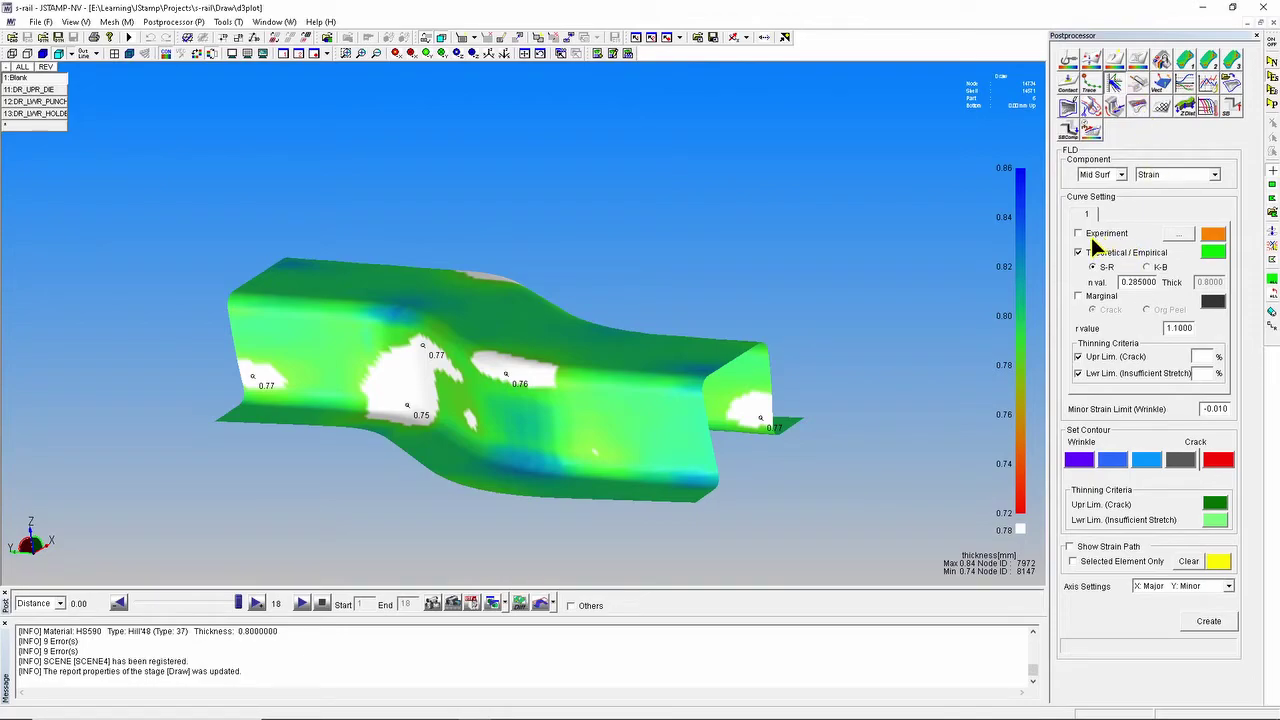
click(1180, 234)
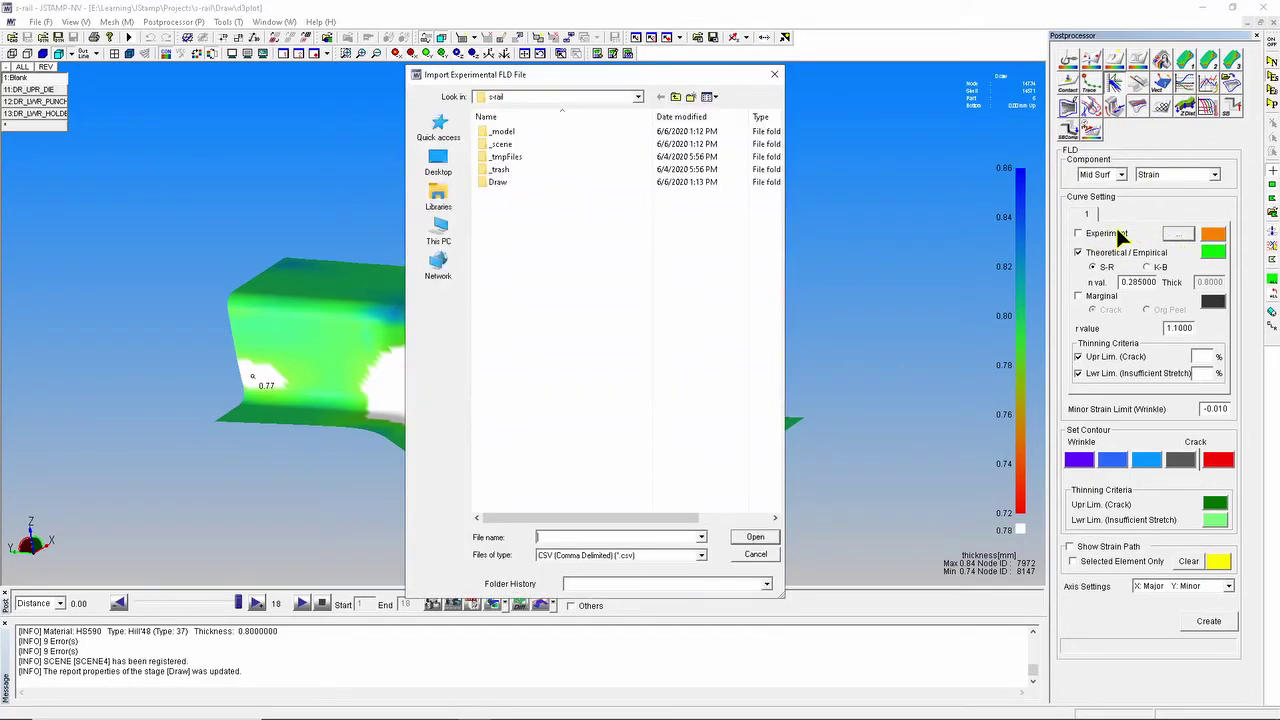
click(775, 75)
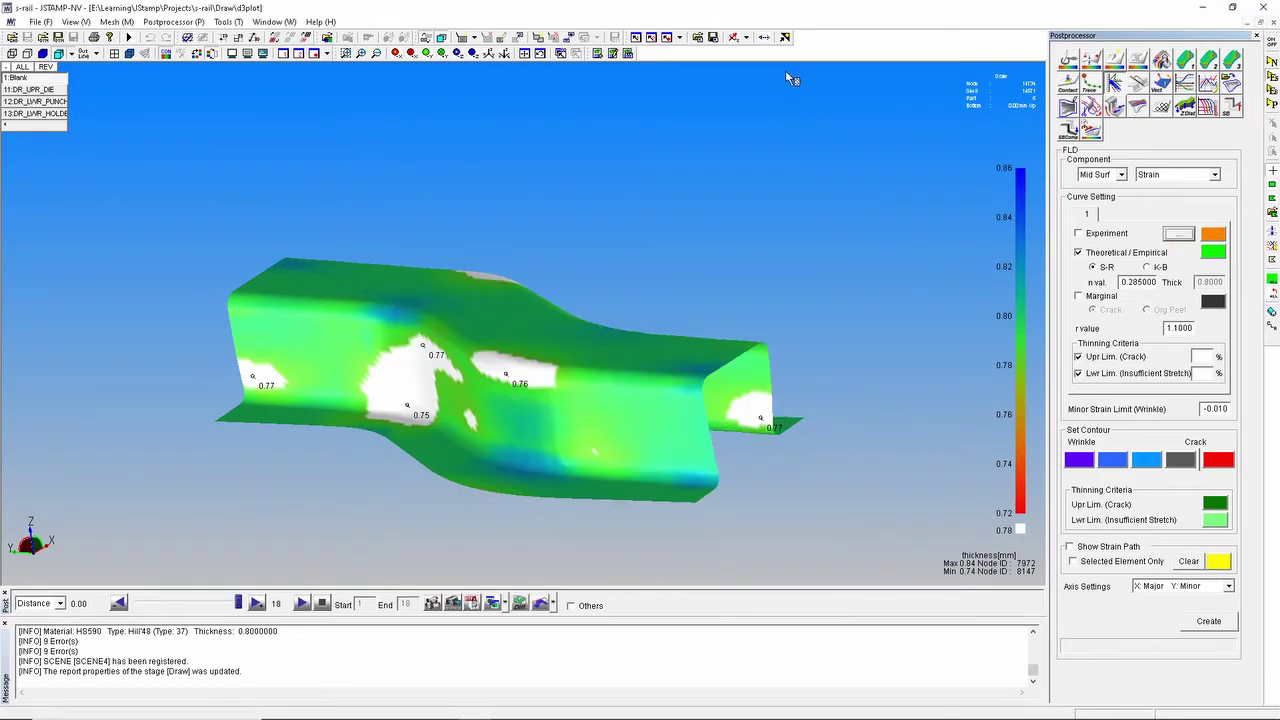
click(1209, 621)
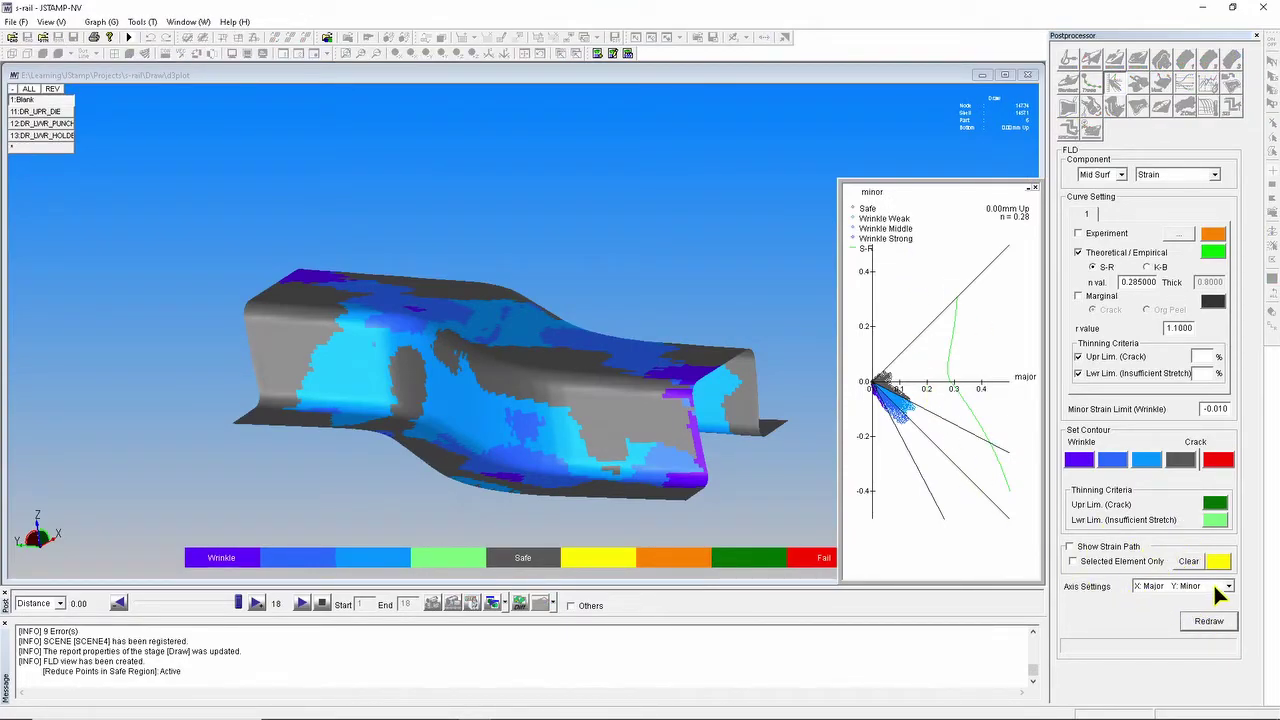
click(1215, 586)
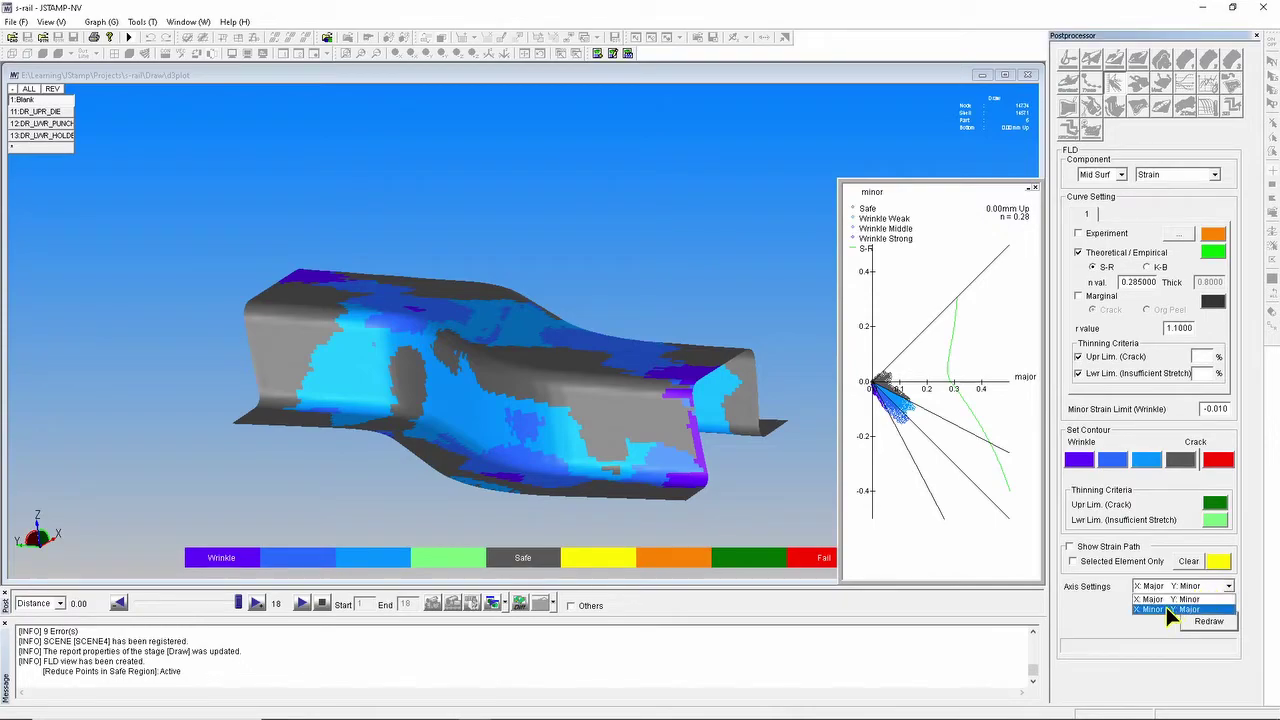
click(1166, 607)
Show the FLD strain paths for selected elements only and pick elements on the blank's top face and side wall
click(1072, 547)
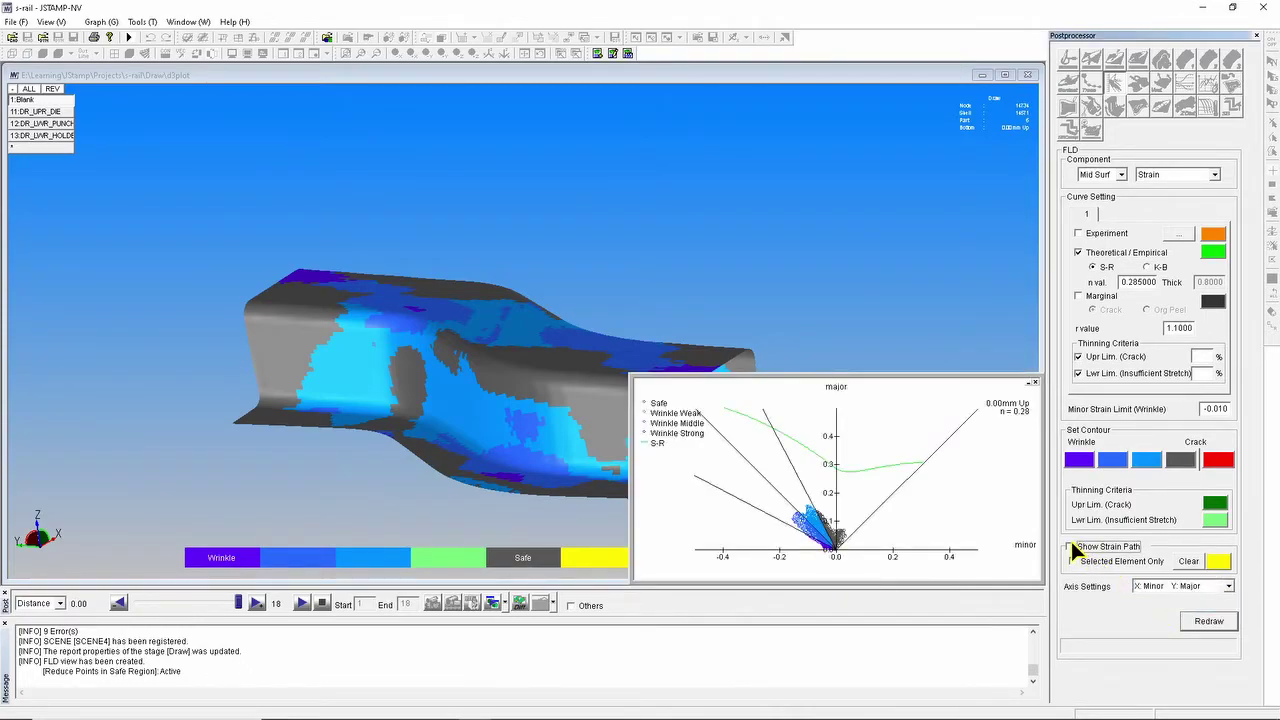
click(1075, 561)
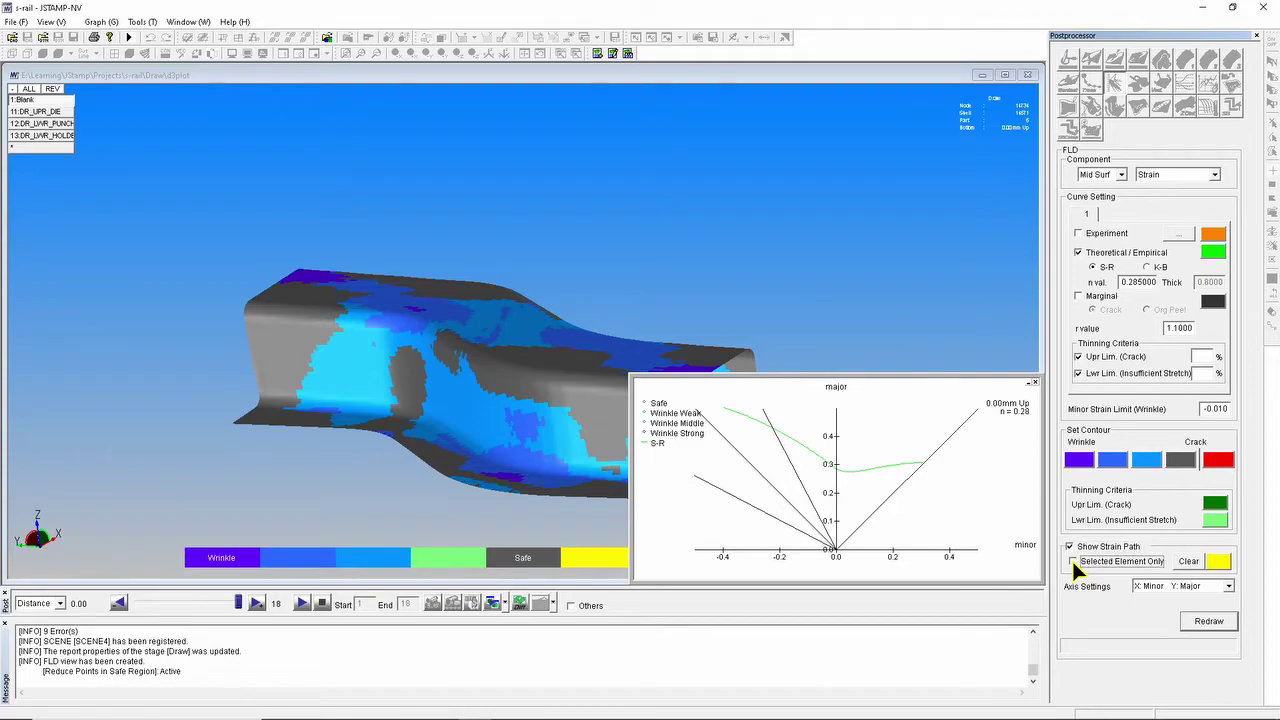
click(530, 430)
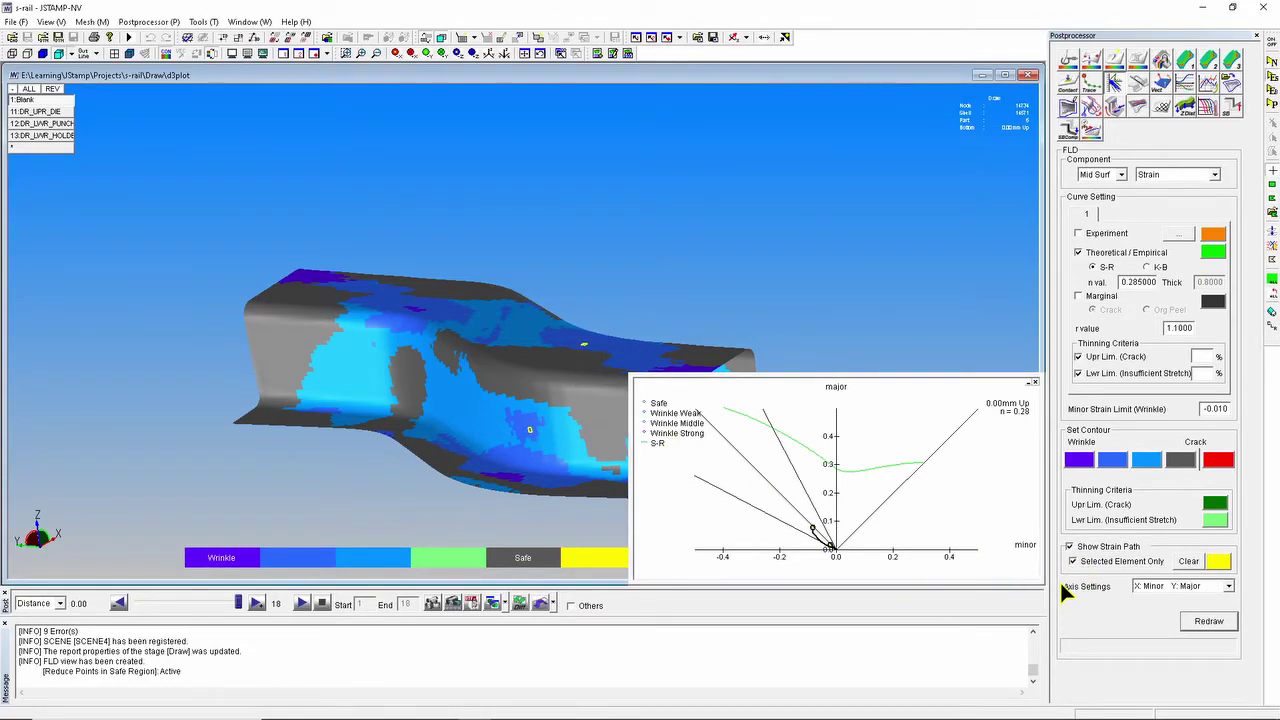
Register the FLD view as an image in the draw stage's report and close the FLD graph
click(598, 55)
drag(1035, 12, 348, 122)
click(490, 556)
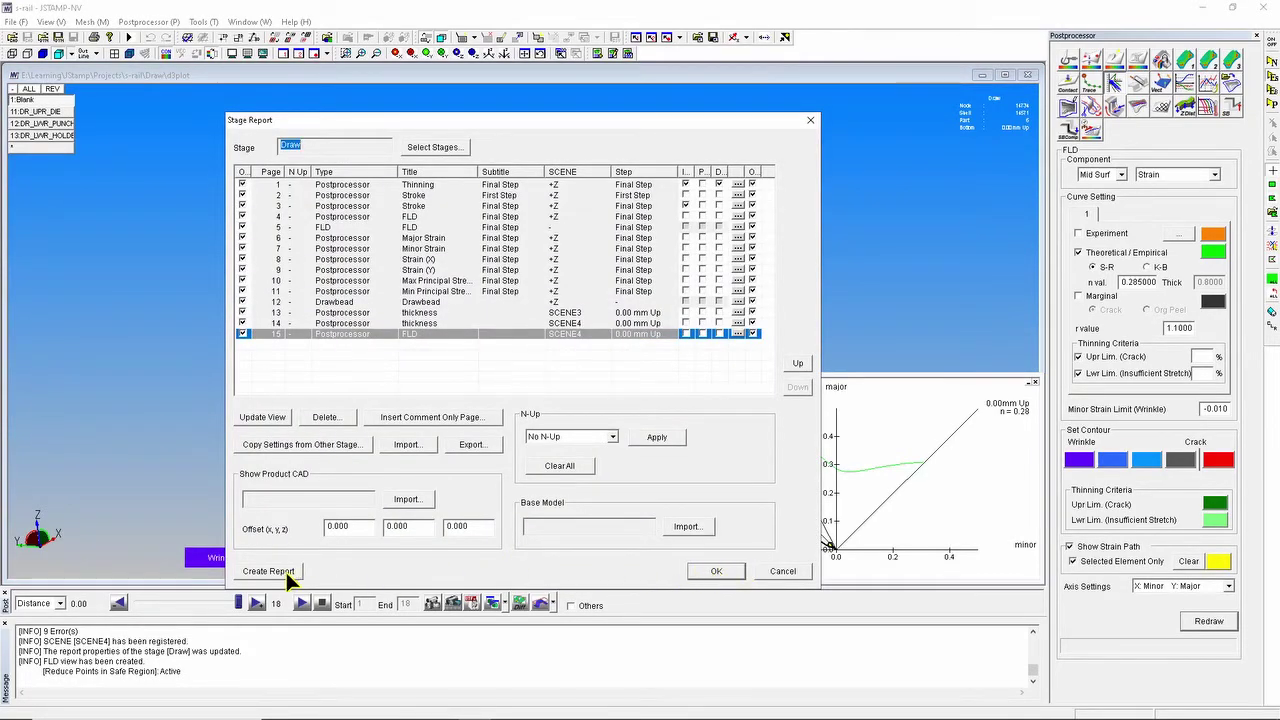
click(703, 571)
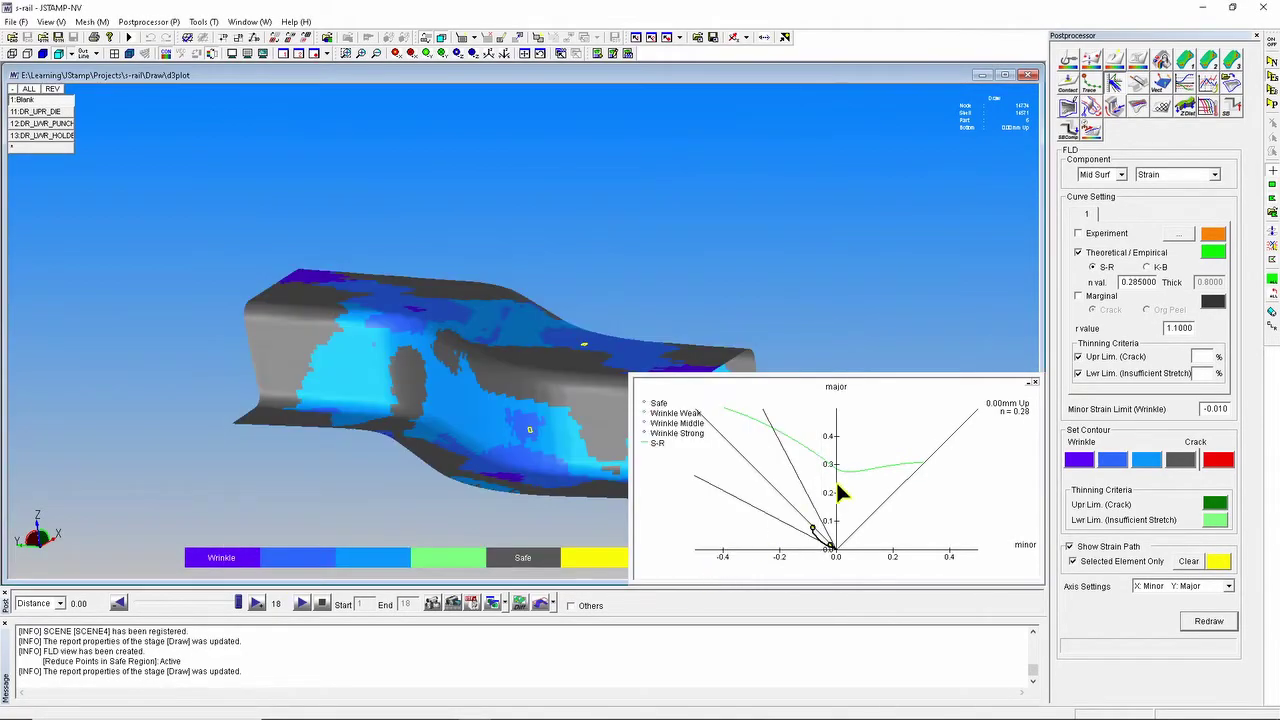
click(1035, 382)
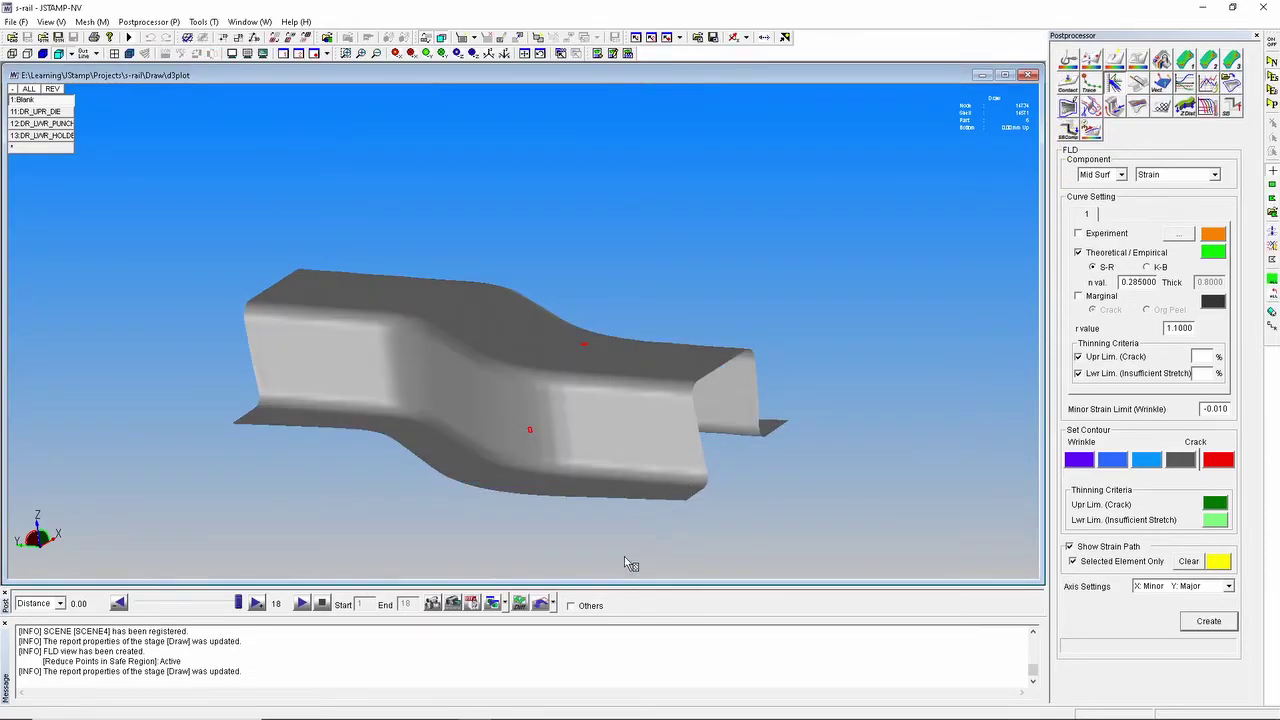
Overlay the blank's initial outline and play the forming animation, pausing it at step 11
click(541, 605)
middle_drag(814, 438, 761, 444)
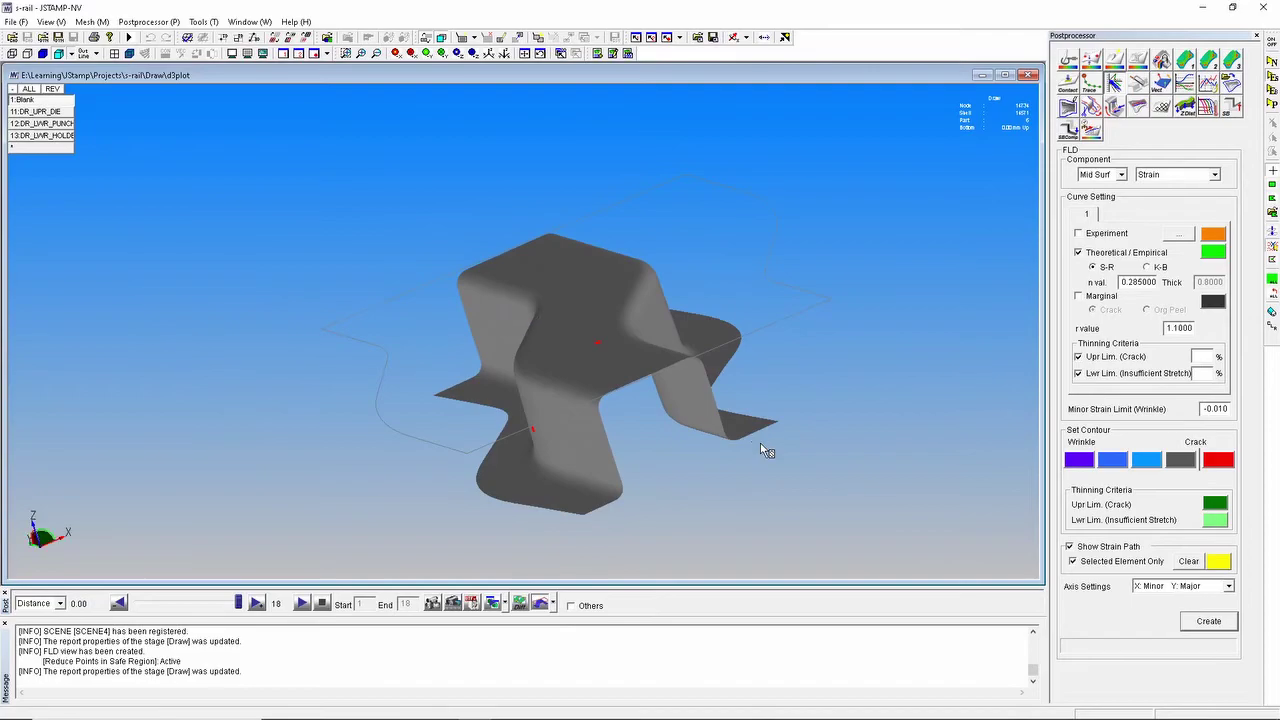
click(301, 603)
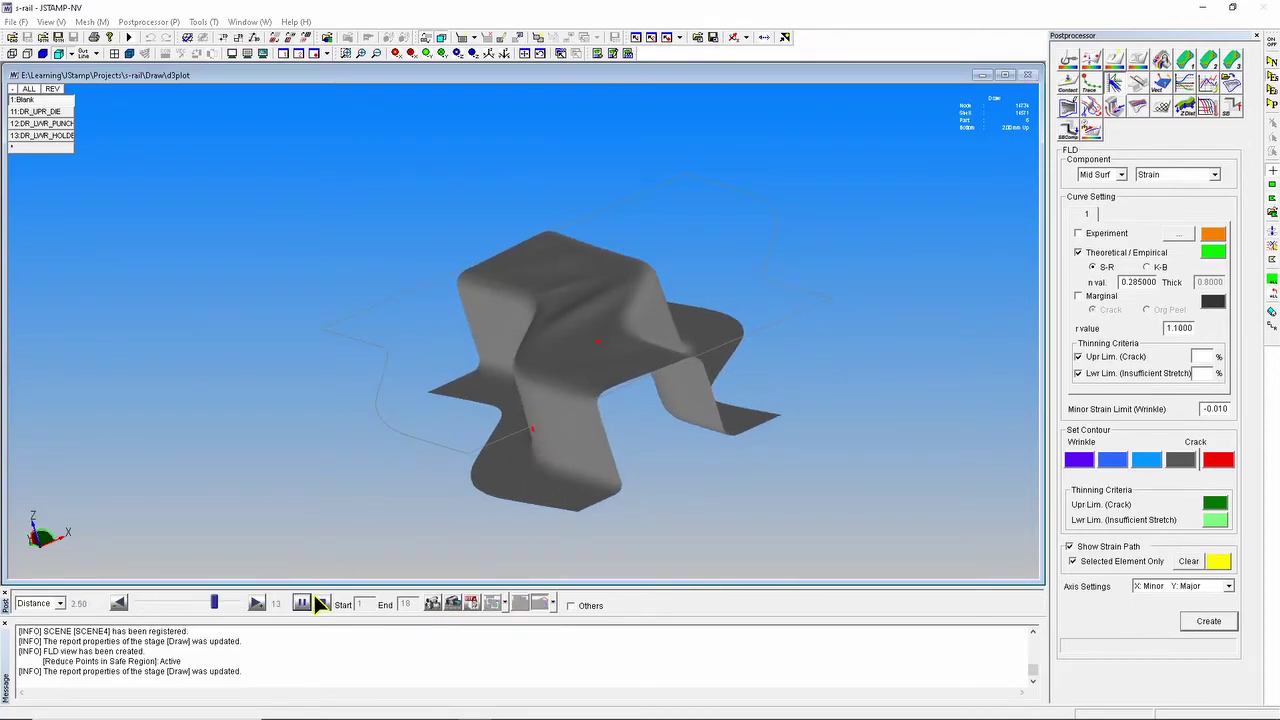
click(301, 604)
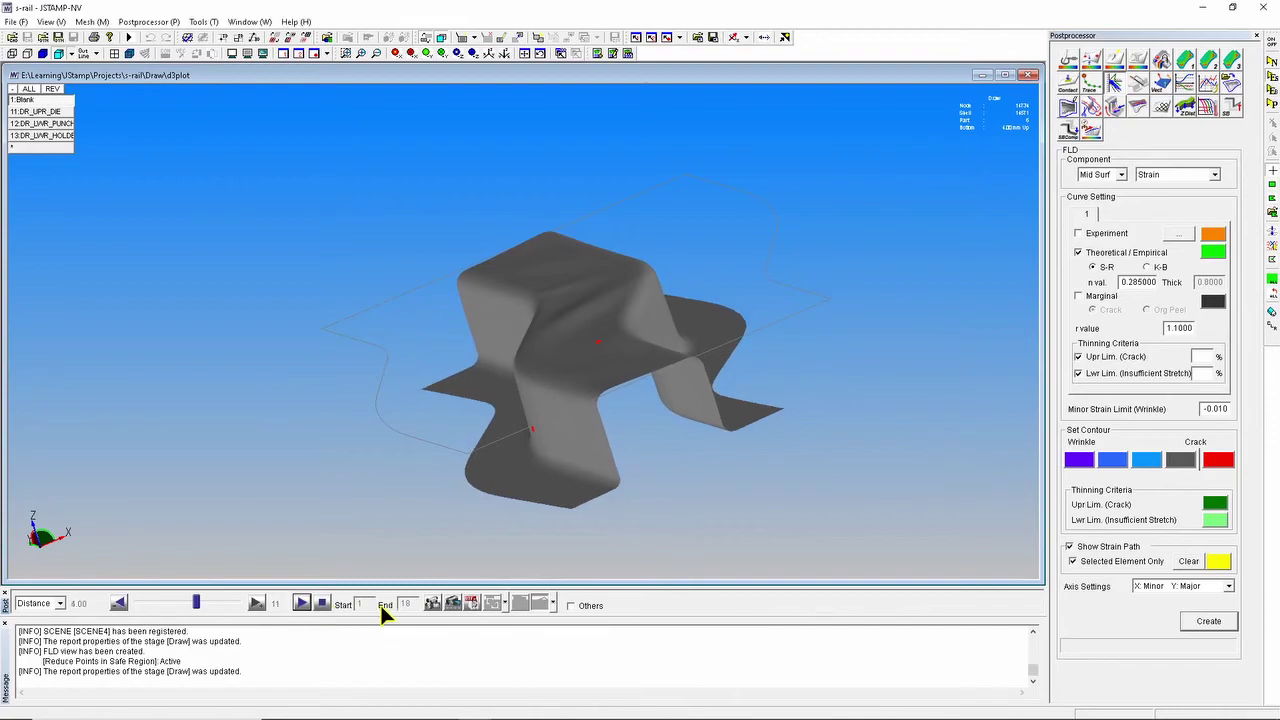
click(432, 604)
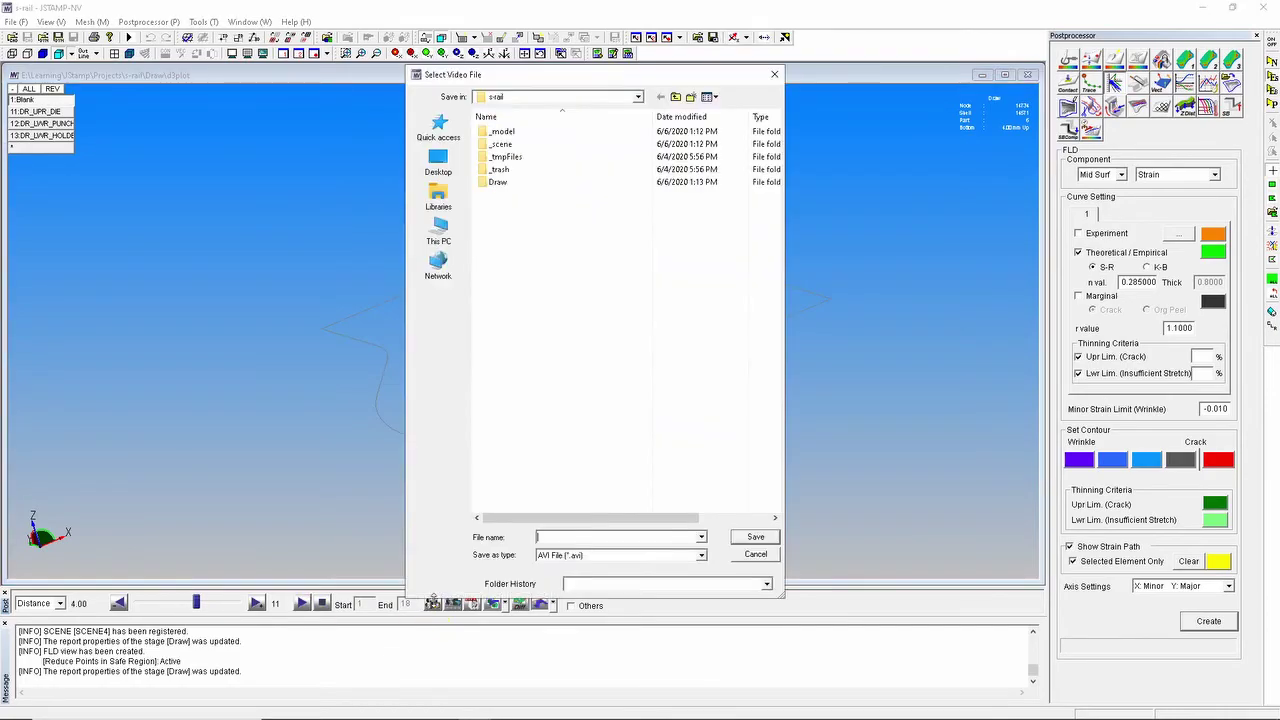
drag(588, 74, 556, 64)
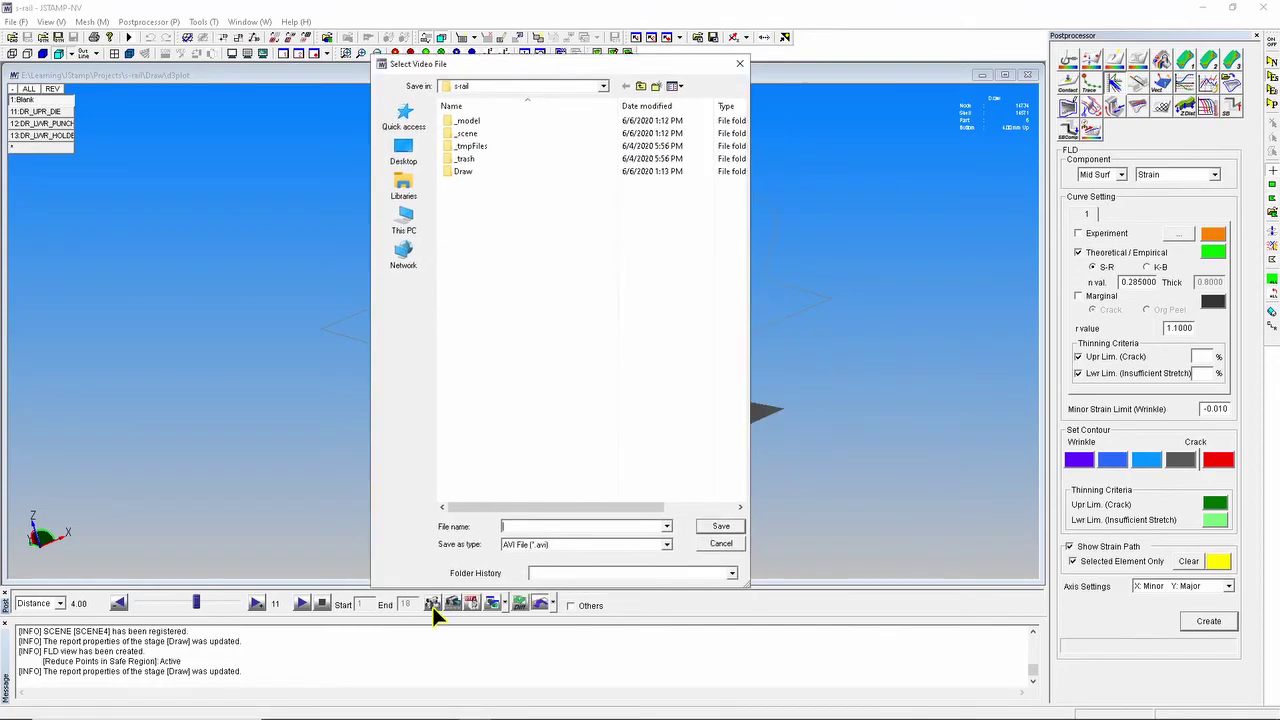
click(590, 544)
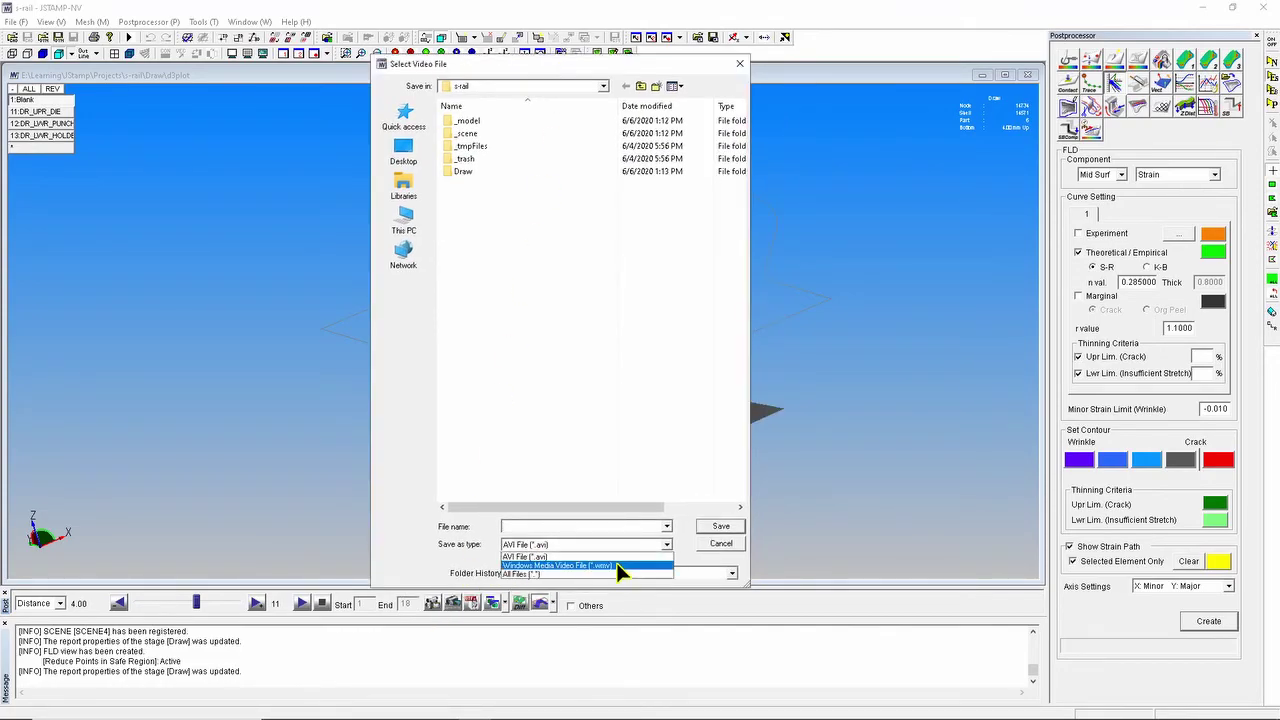
click(620, 567)
click(742, 66)
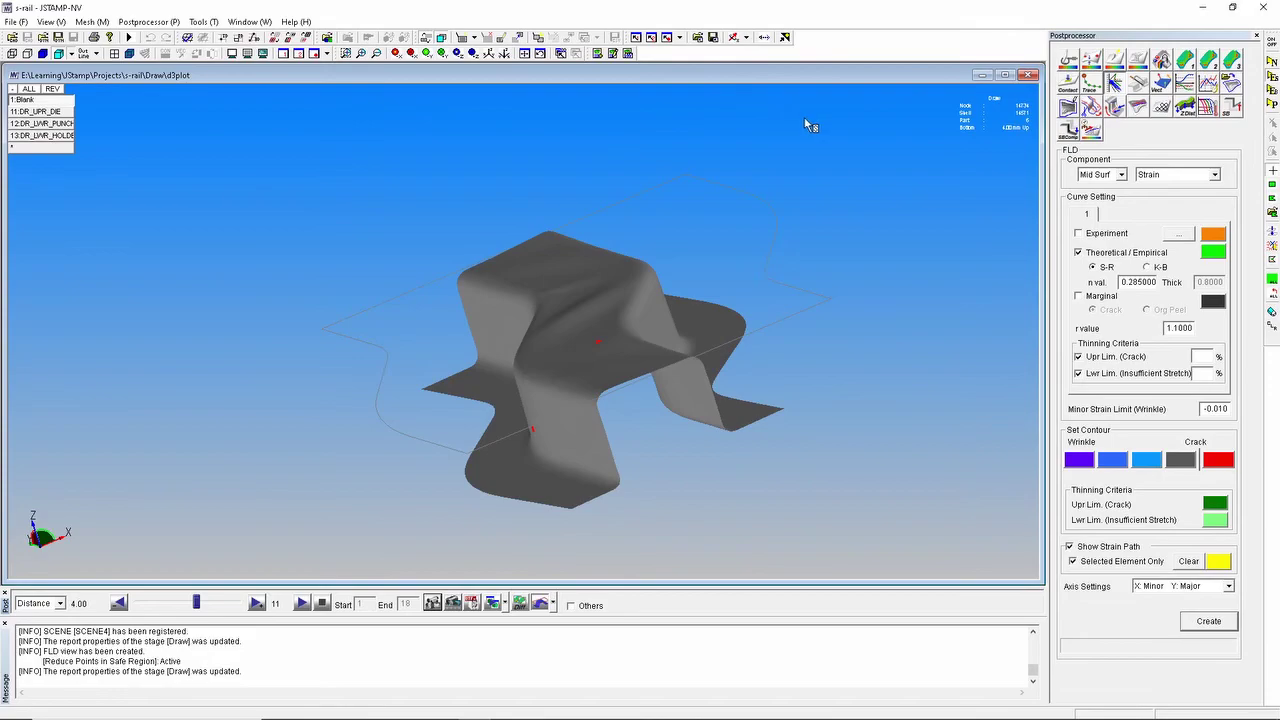